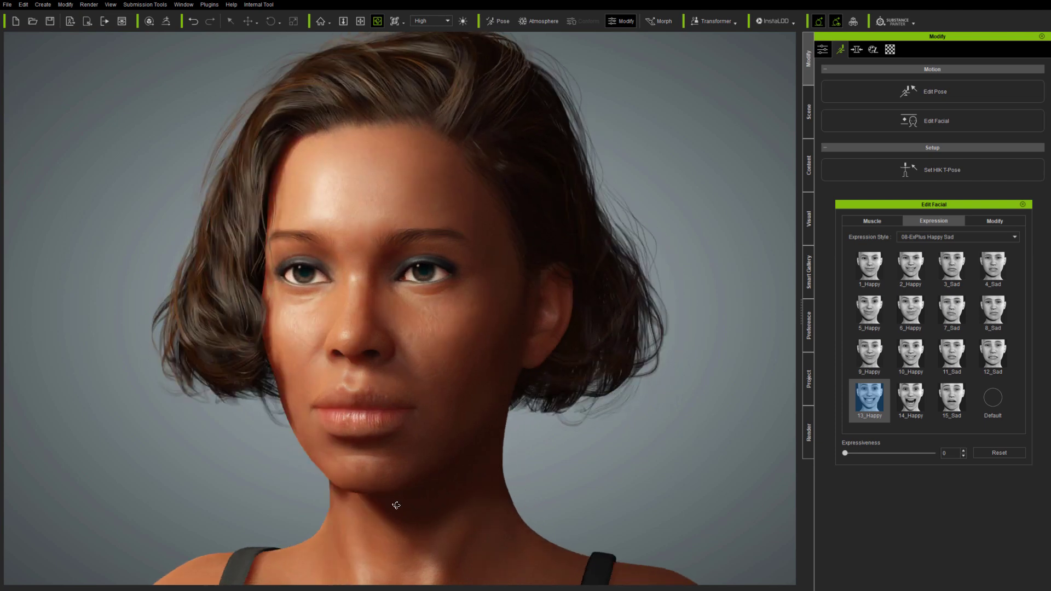
Step: Preview the 13_Happy, 15_Sad and 14_Happy expressions of the 08-ExPlus Happy Sad style at different expressiveness levels
{"action": "left_click_drag", "start_coordinate": [847, 453], "coordinate": [935, 454]}
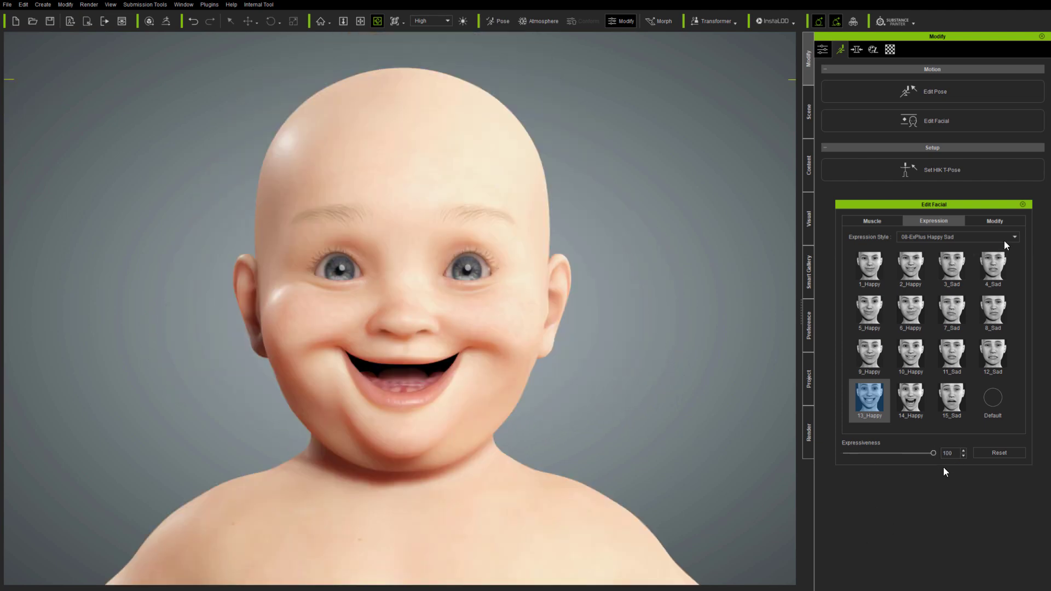
{"action": "mouse_move", "coordinate": [934, 453]}
{"action": "left_mouse_down"}
{"action": "mouse_move", "coordinate": [846, 453]}
{"action": "mouse_move", "coordinate": [938, 453]}
{"action": "left_mouse_up"}
{"action": "left_click", "coordinate": [1008, 241]}
{"action": "left_click", "coordinate": [954, 403]}
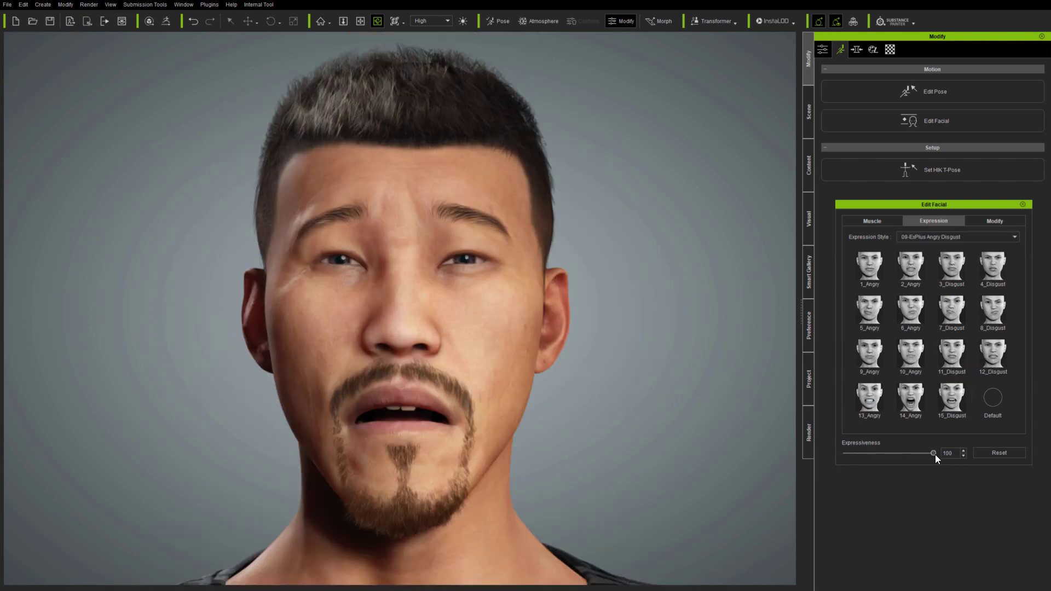
{"action": "mouse_move", "coordinate": [935, 454]}
{"action": "left_mouse_down"}
{"action": "mouse_move", "coordinate": [850, 457]}
{"action": "mouse_move", "coordinate": [925, 453]}
{"action": "left_mouse_up"}
{"action": "left_click", "coordinate": [911, 400]}
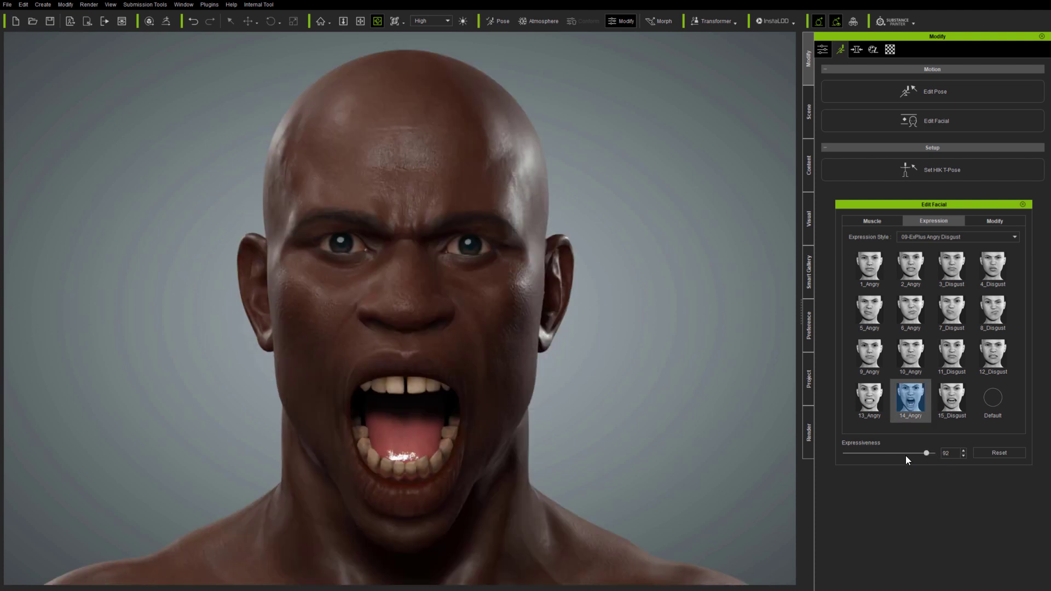
{"action": "left_click_drag", "start_coordinate": [925, 453], "coordinate": [846, 455]}
Step: Preview ExPlus expressions such as 15_Disgust and 14_Angry on the character while varying their expressiveness
{"action": "left_click", "coordinate": [952, 398]}
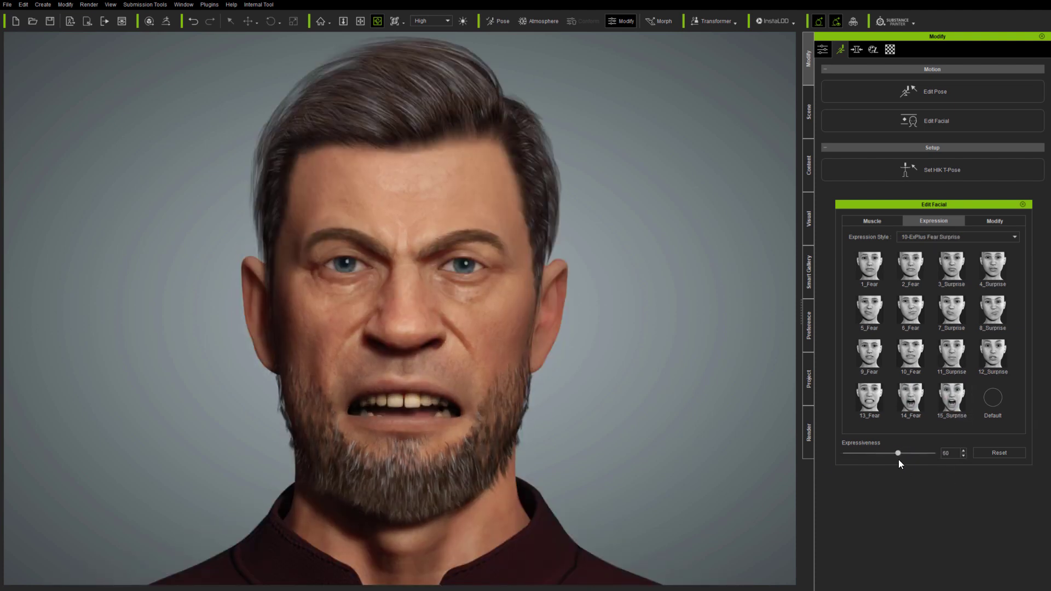
{"action": "left_click", "coordinate": [910, 400]}
{"action": "left_click_drag", "start_coordinate": [899, 455], "coordinate": [940, 466]}
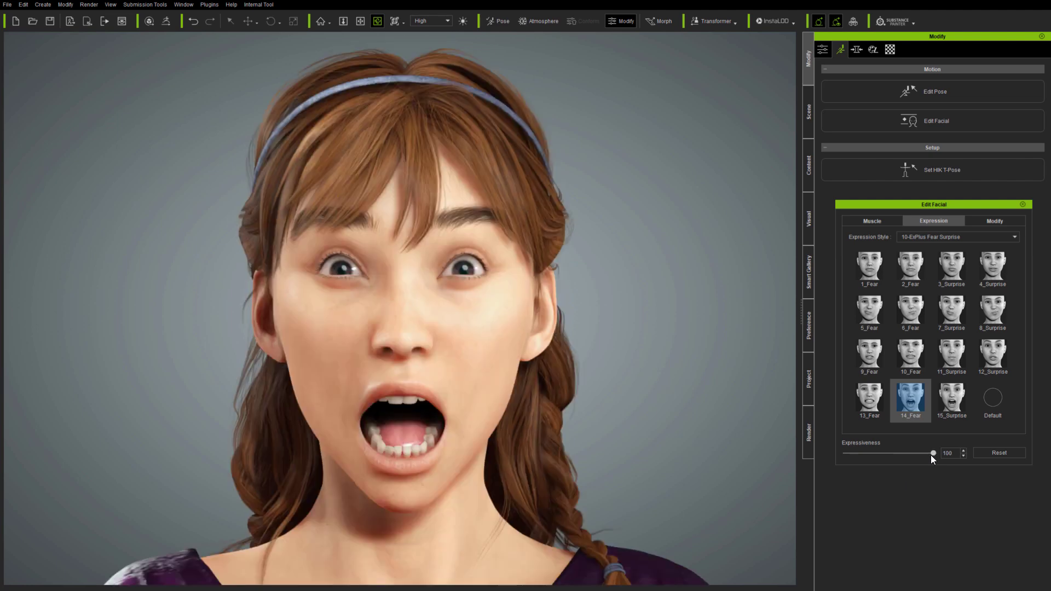
{"action": "left_click_drag", "start_coordinate": [930, 455], "coordinate": [986, 453]}
{"action": "left_click", "coordinate": [951, 398]}
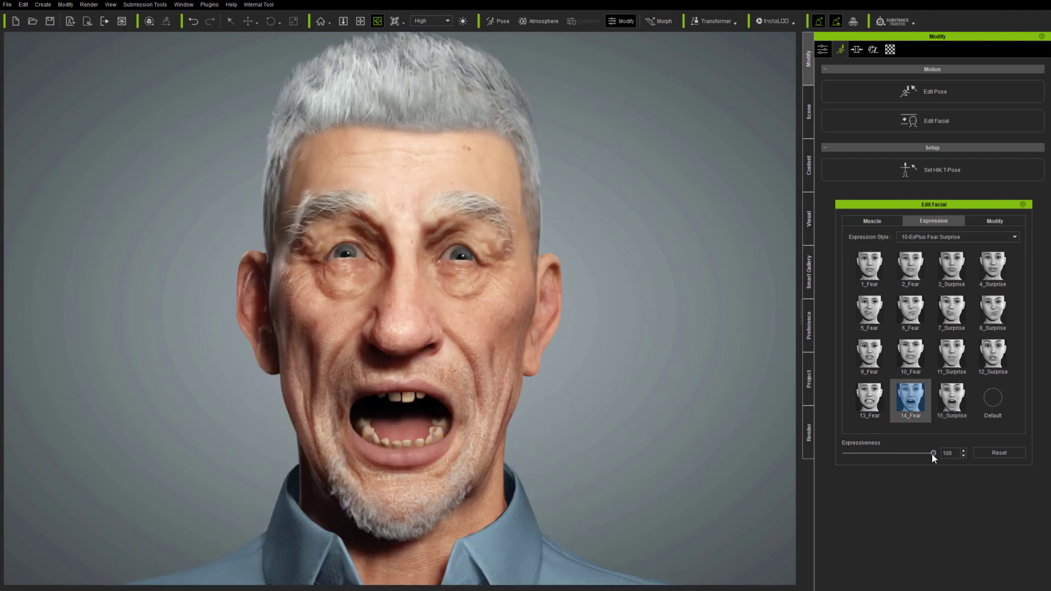
{"action": "mouse_move", "coordinate": [932, 455]}
{"action": "left_mouse_down"}
{"action": "mouse_move", "coordinate": [846, 454]}
{"action": "mouse_move", "coordinate": [915, 457]}
{"action": "left_mouse_up"}
{"action": "left_click", "coordinate": [993, 355]}
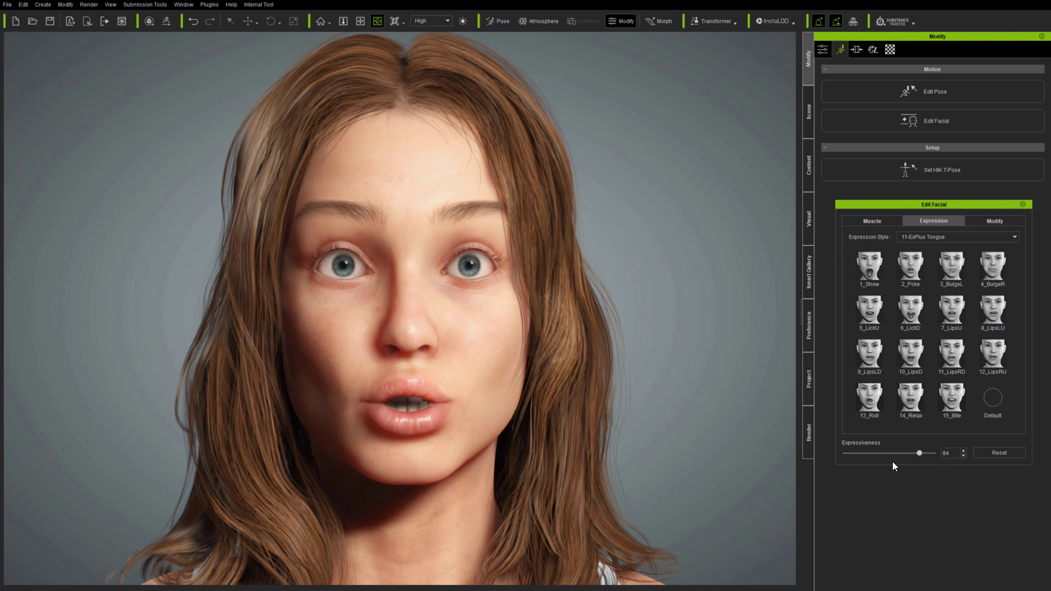
{"action": "left_click_drag", "start_coordinate": [920, 454], "coordinate": [966, 485]}
Step: Preview the 1_Show expression of the 11-ExPlus Tongue style from the side, reducing the expressiveness to 0
{"action": "left_click", "coordinate": [870, 266]}
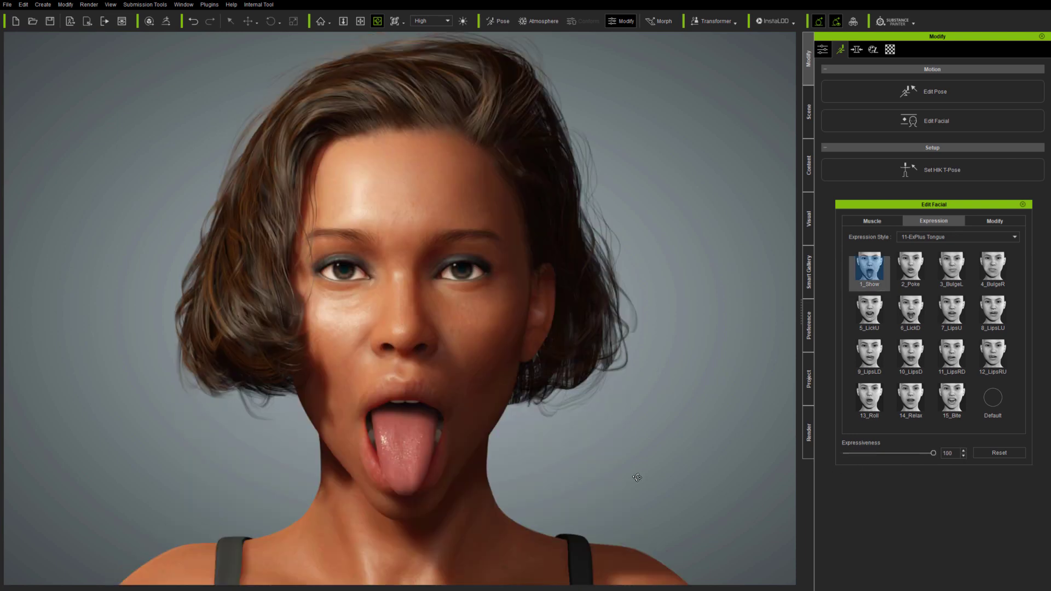
{"action": "left_click_drag", "start_coordinate": [637, 478], "coordinate": [782, 484]}
{"action": "left_click_drag", "start_coordinate": [933, 453], "coordinate": [795, 468]}
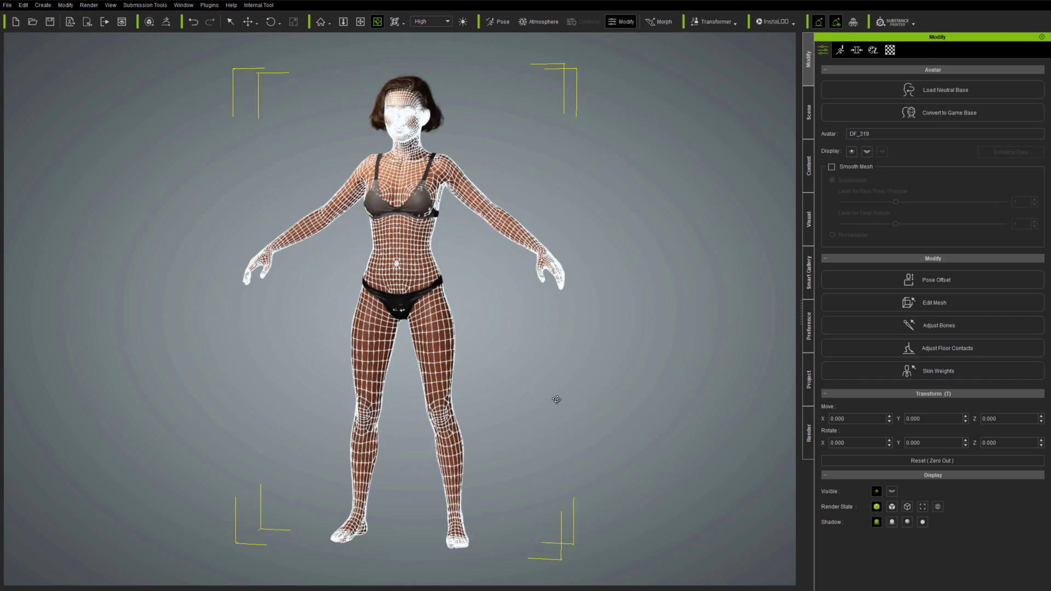
{"action": "right_click_drag", "start_coordinate": [557, 399], "coordinate": [694, 423]}
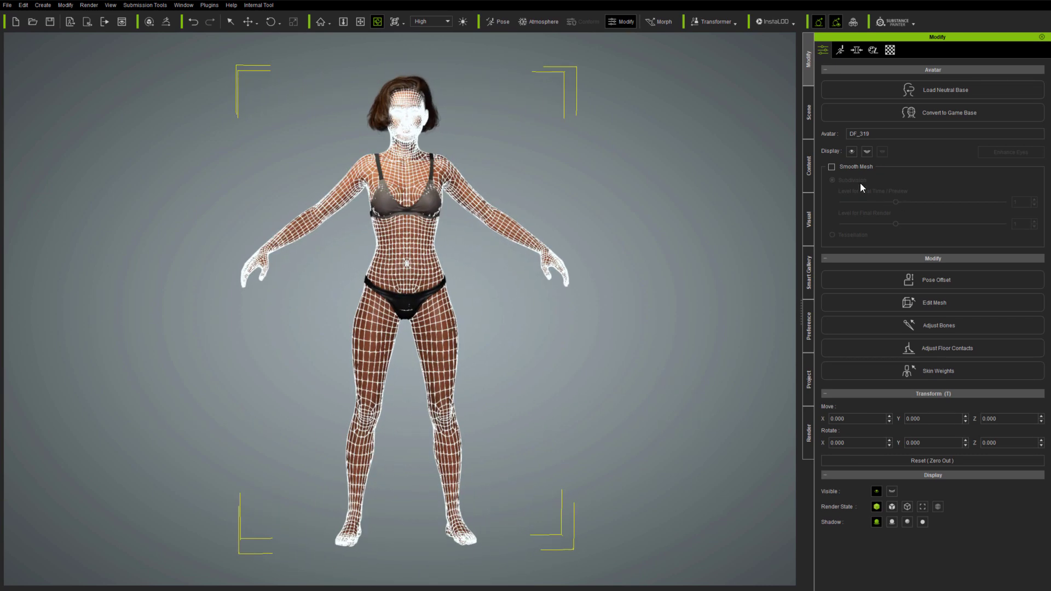
Step: Enable Smooth Mesh with Subdivision on the avatar and inspect its face up close
{"action": "left_click", "coordinate": [832, 166]}
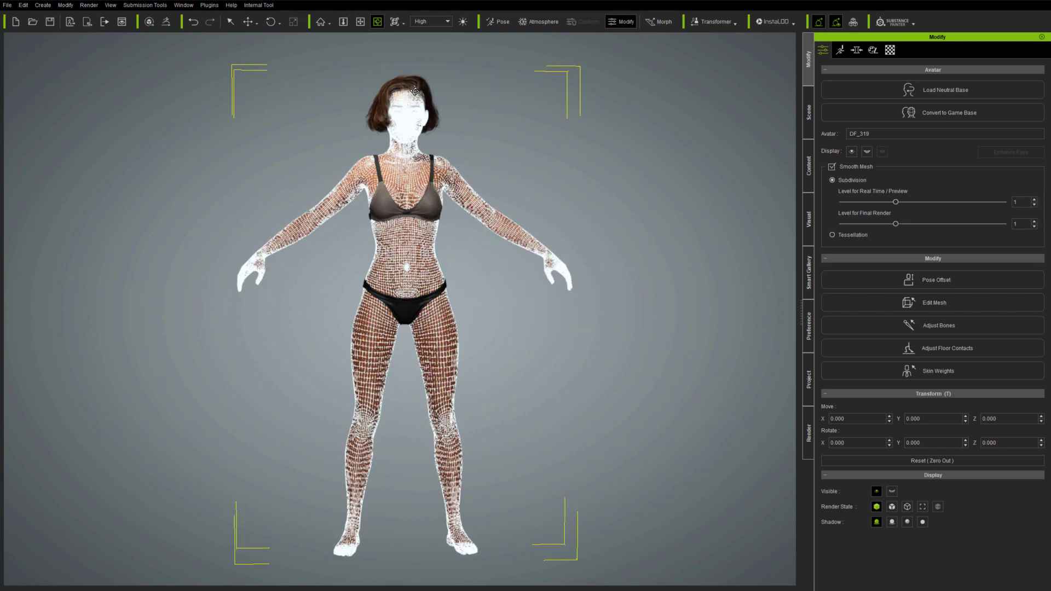
{"action": "scroll", "coordinate": [408, 86], "scroll_direction": "up", "scroll_amount": 3}
{"action": "scroll", "coordinate": [408, 86], "scroll_direction": "up", "scroll_amount": 8}
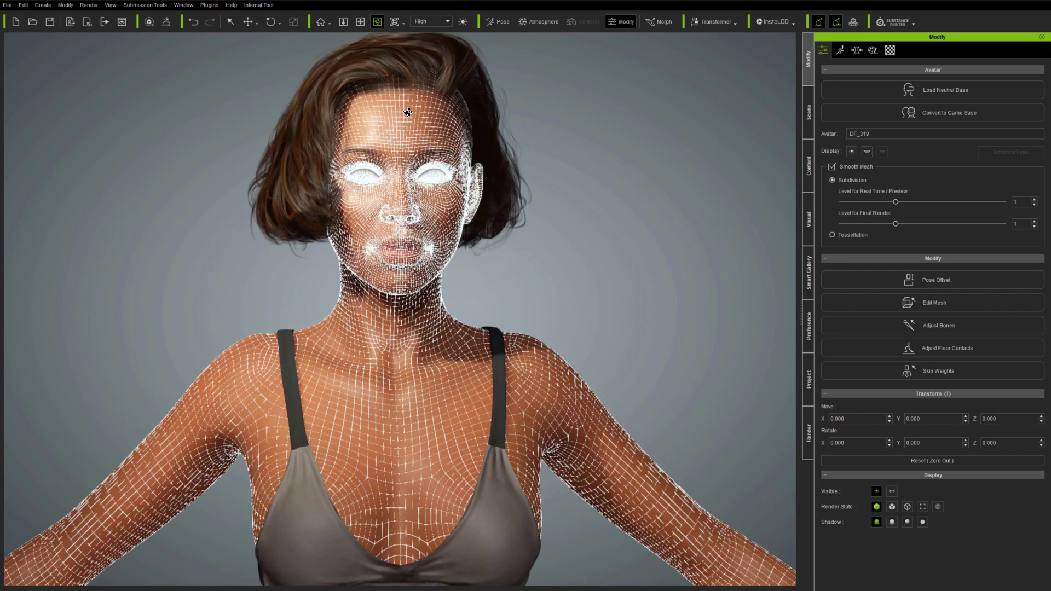
{"action": "scroll", "coordinate": [408, 181], "scroll_direction": "up", "scroll_amount": 8}
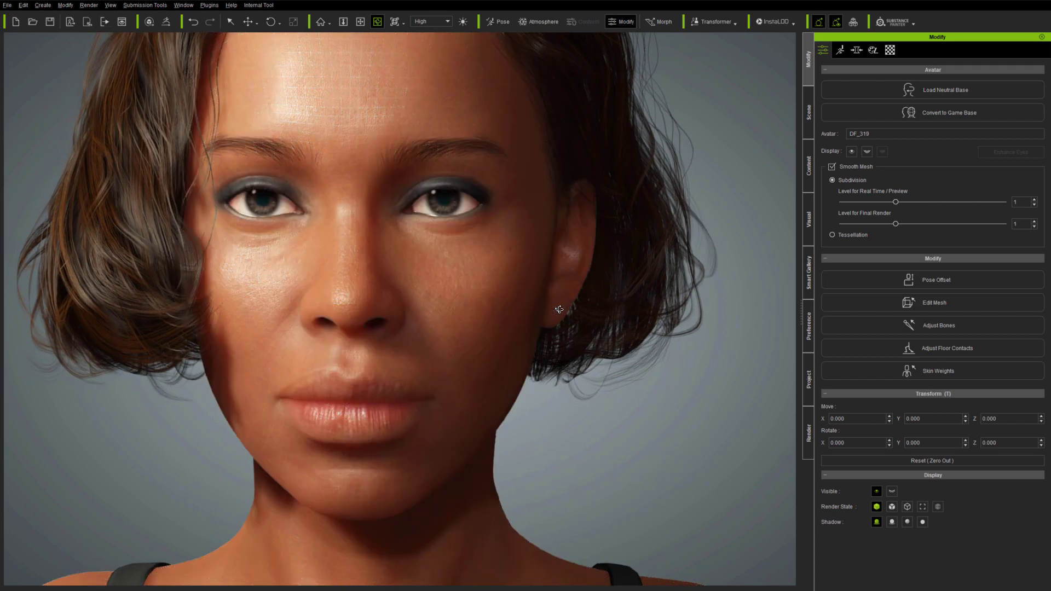
{"action": "mouse_move", "coordinate": [521, 326]}
{"action": "right_mouse_down"}
{"action": "mouse_move", "coordinate": [537, 312]}
{"action": "mouse_move", "coordinate": [540, 335]}
{"action": "right_mouse_up"}
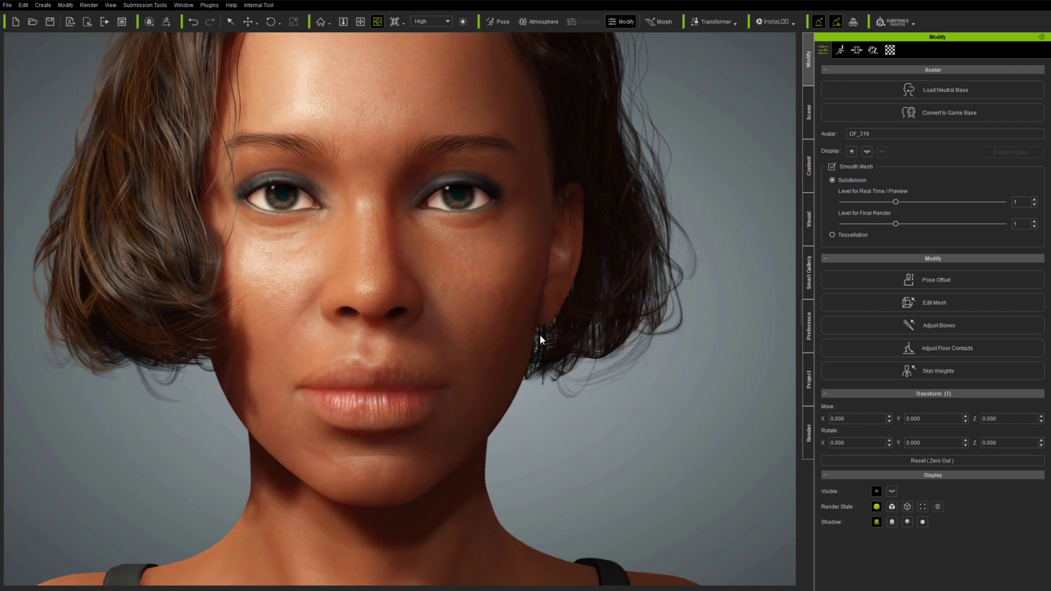
Step: Open the facial editor and examine its muscle controls, expression presets, and brow, eye, nose, mouth and custom expression sliders
{"action": "left_click", "coordinate": [841, 49]}
{"action": "left_click", "coordinate": [898, 123]}
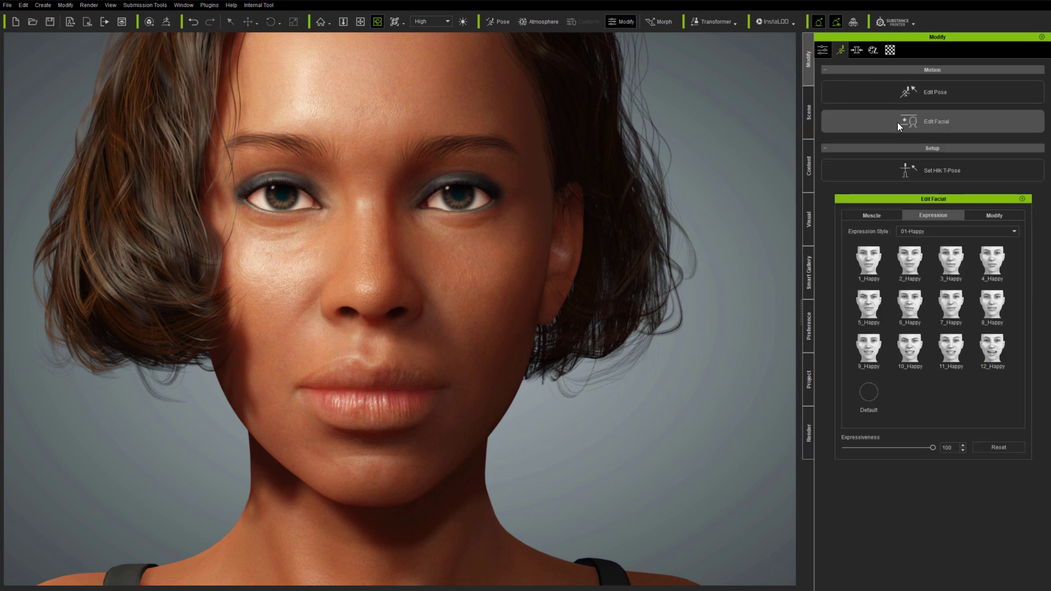
{"action": "left_click", "coordinate": [889, 213]}
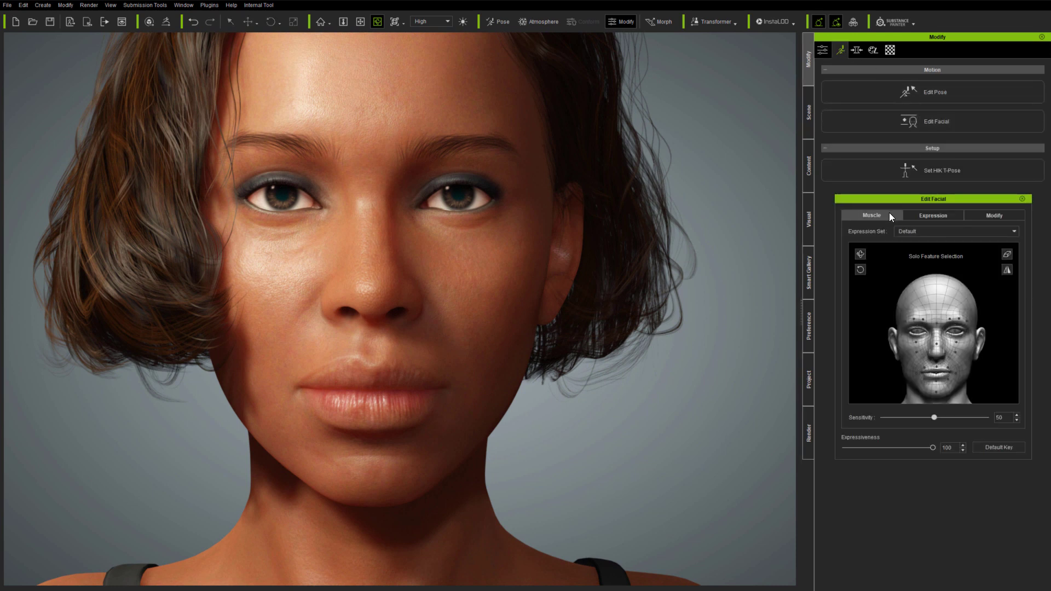
{"action": "left_click", "coordinate": [931, 215]}
{"action": "left_click", "coordinate": [994, 215]}
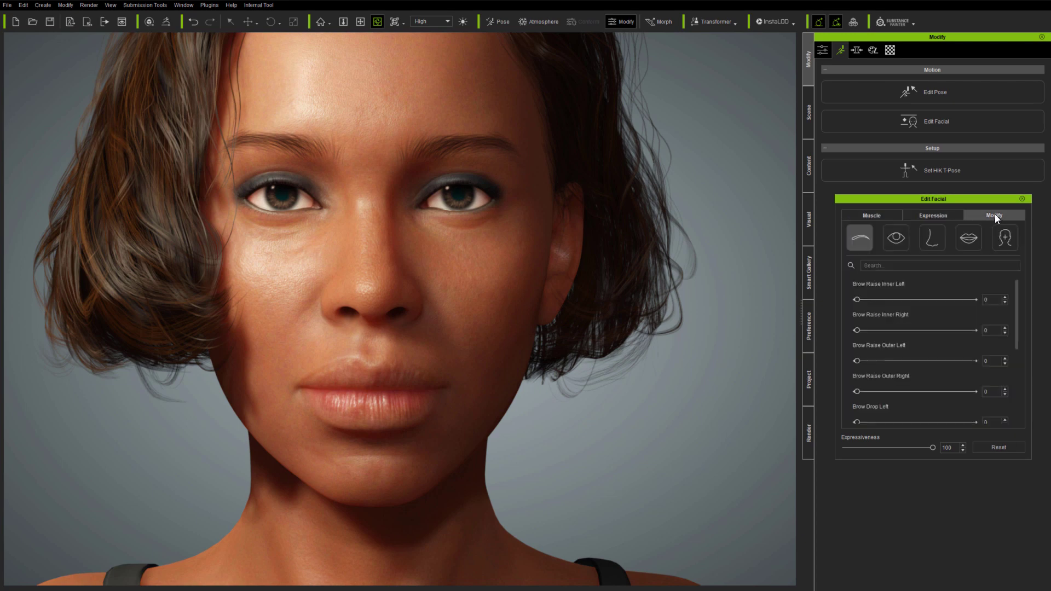
{"action": "left_click", "coordinate": [898, 239]}
{"action": "left_click", "coordinate": [932, 238]}
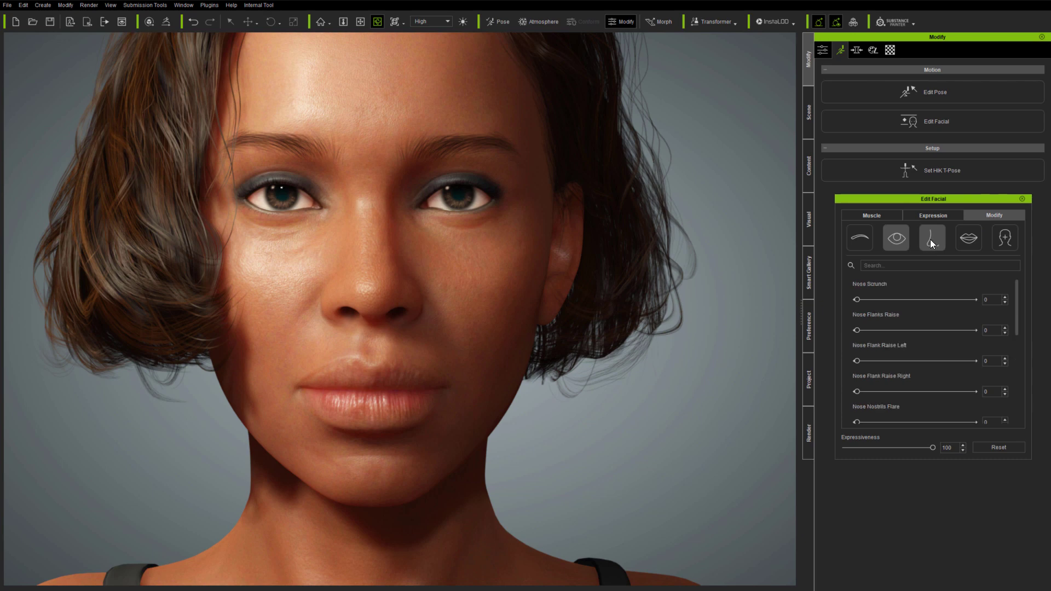
{"action": "left_click", "coordinate": [970, 239]}
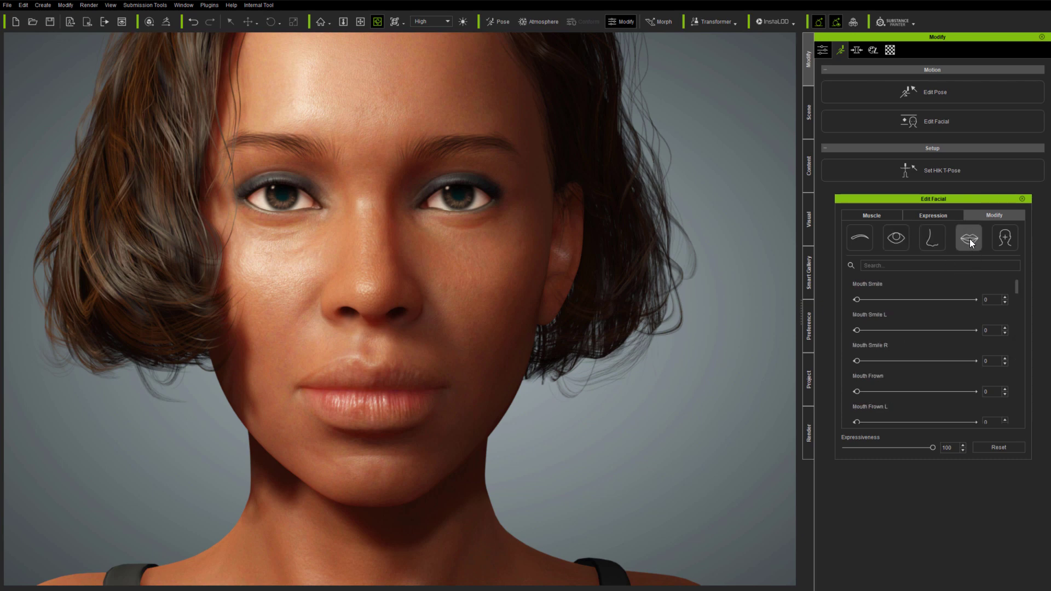
{"action": "left_click", "coordinate": [1007, 238]}
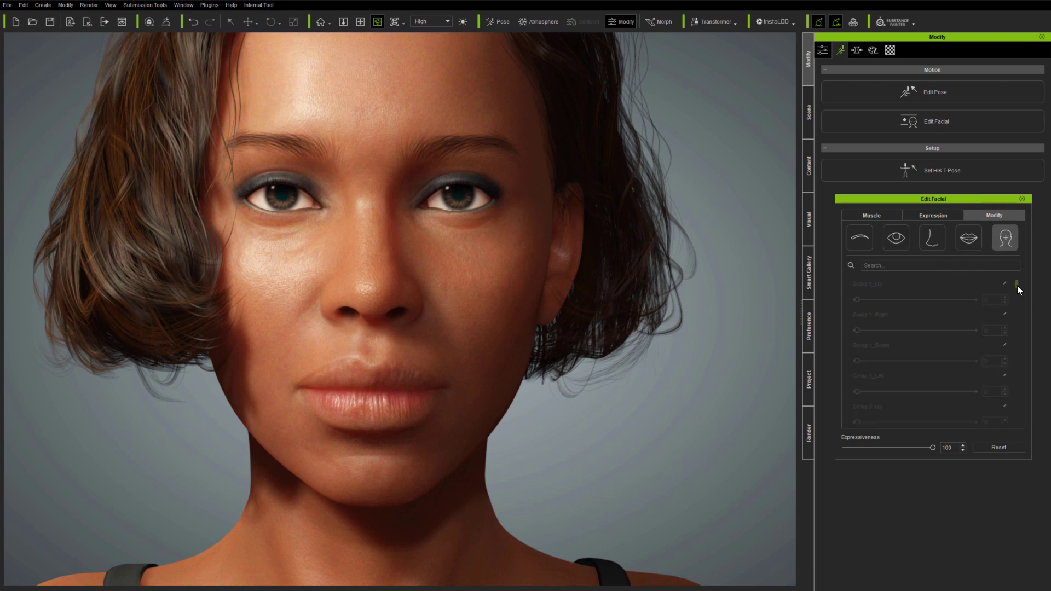
{"action": "left_click_drag", "start_coordinate": [1015, 362], "coordinate": [1013, 307]}
Step: Browse the facial expression presets of the 03-Angry, 06-Surprise and 07-Others styles
{"action": "left_click", "coordinate": [937, 215]}
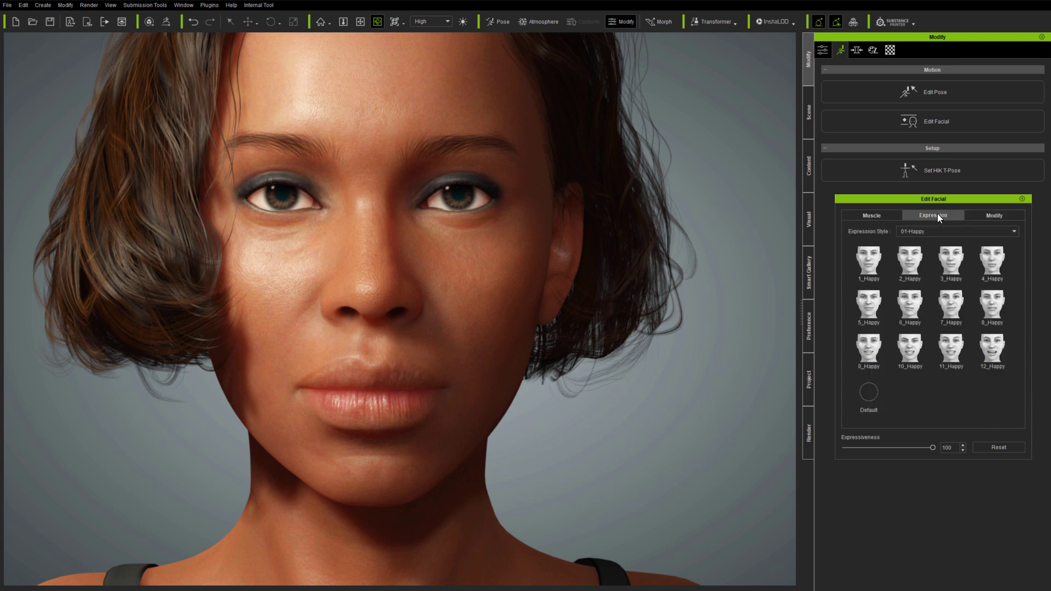
{"action": "left_click", "coordinate": [938, 229]}
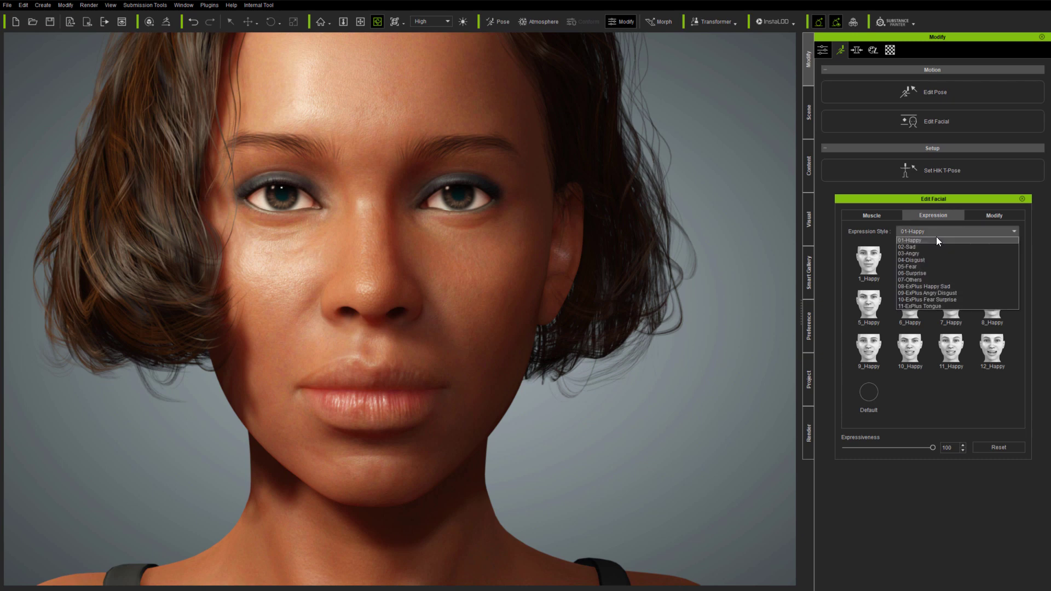
{"action": "left_click", "coordinate": [931, 253]}
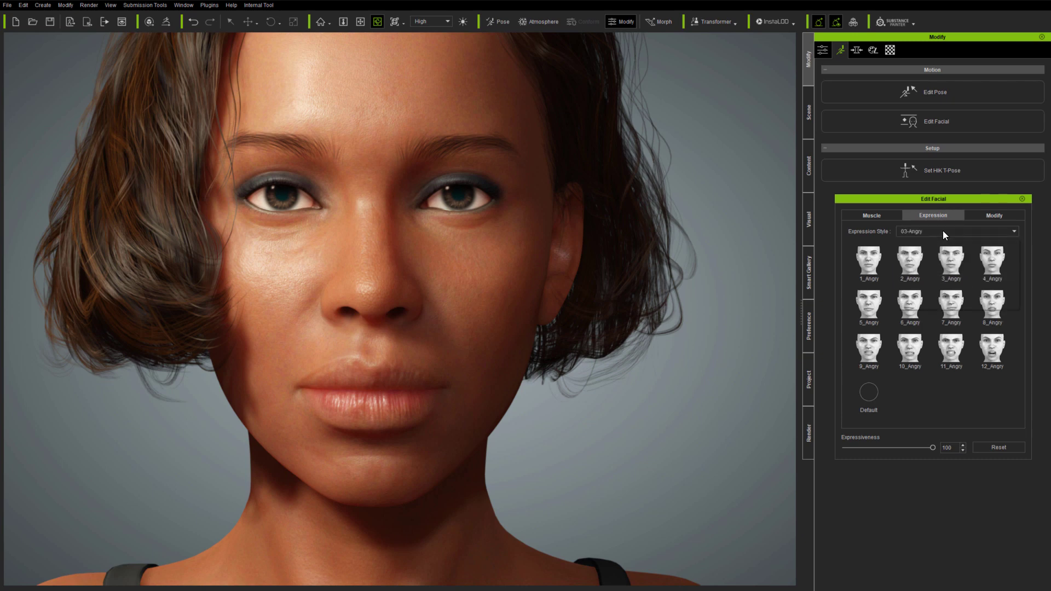
{"action": "left_click", "coordinate": [942, 231]}
{"action": "left_click", "coordinate": [925, 272]}
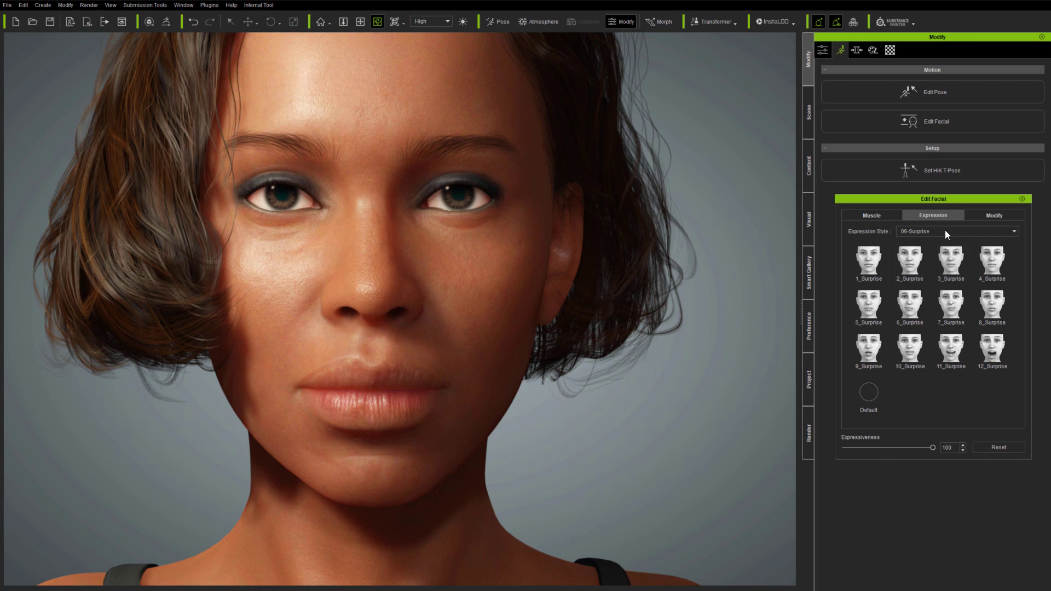
{"action": "left_click", "coordinate": [945, 230]}
{"action": "left_click", "coordinate": [921, 280]}
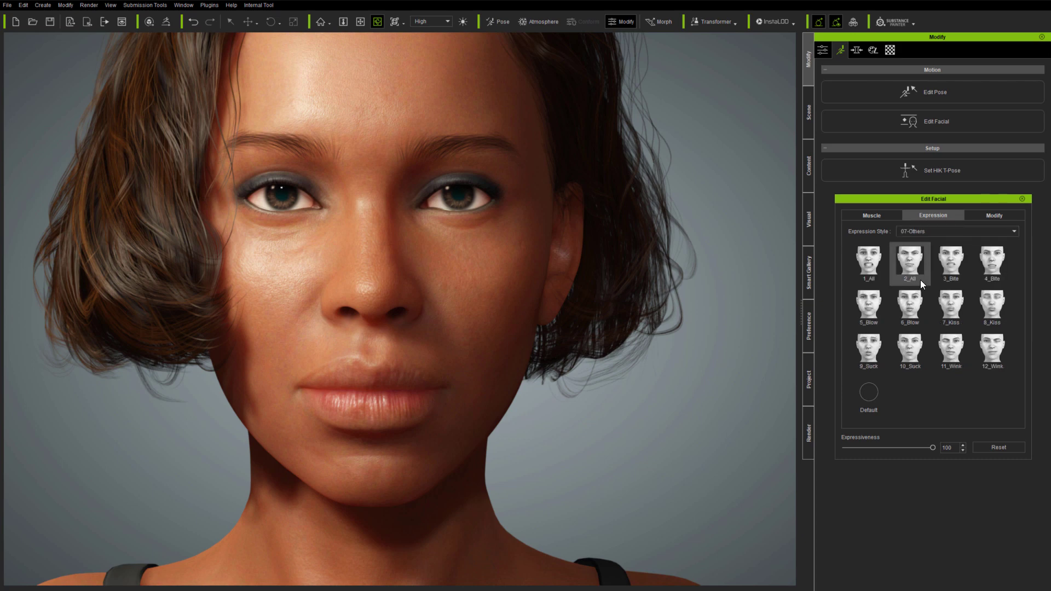
Step: Try the 1_Happy and 2_Happy presets of the 08-ExPlus Happy Sad style, declining the ExpressionPlus update
{"action": "left_click", "coordinate": [944, 232]}
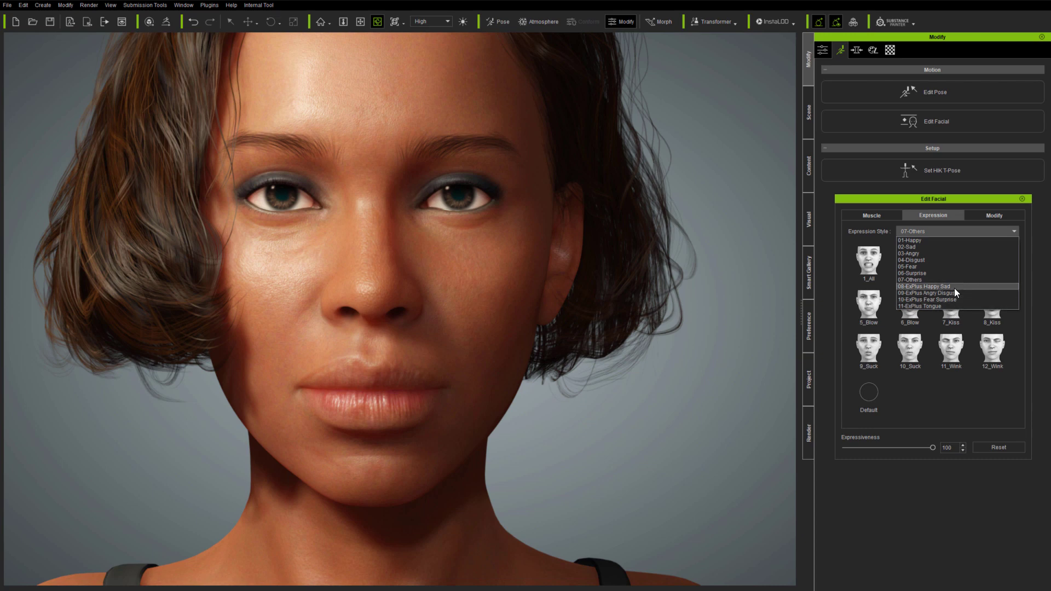
{"action": "left_click", "coordinate": [954, 288]}
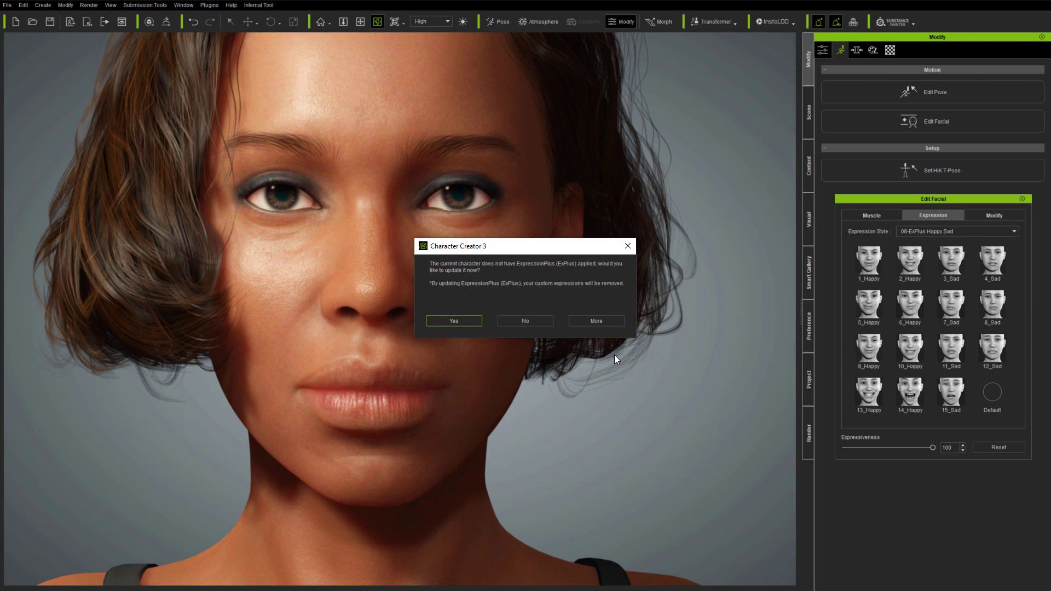
{"action": "left_click", "coordinate": [536, 321]}
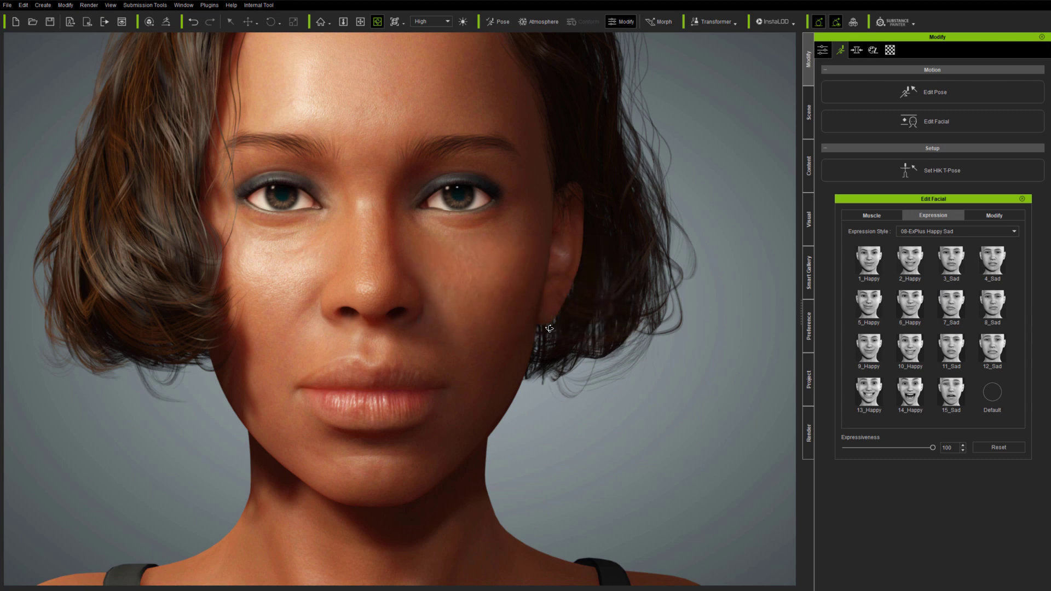
{"action": "left_click", "coordinate": [910, 269]}
{"action": "left_click", "coordinate": [871, 268]}
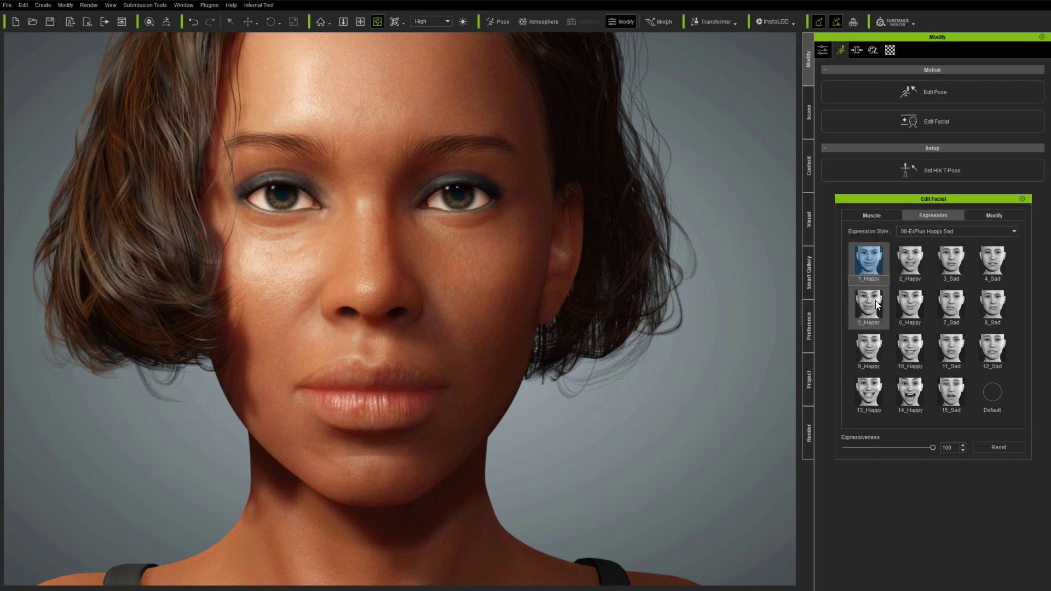
Step: Try the ExPlus expression set for muscle editing, decline the ExpressionPlus update and close the facial editor
{"action": "left_click", "coordinate": [881, 212]}
{"action": "left_click", "coordinate": [961, 231]}
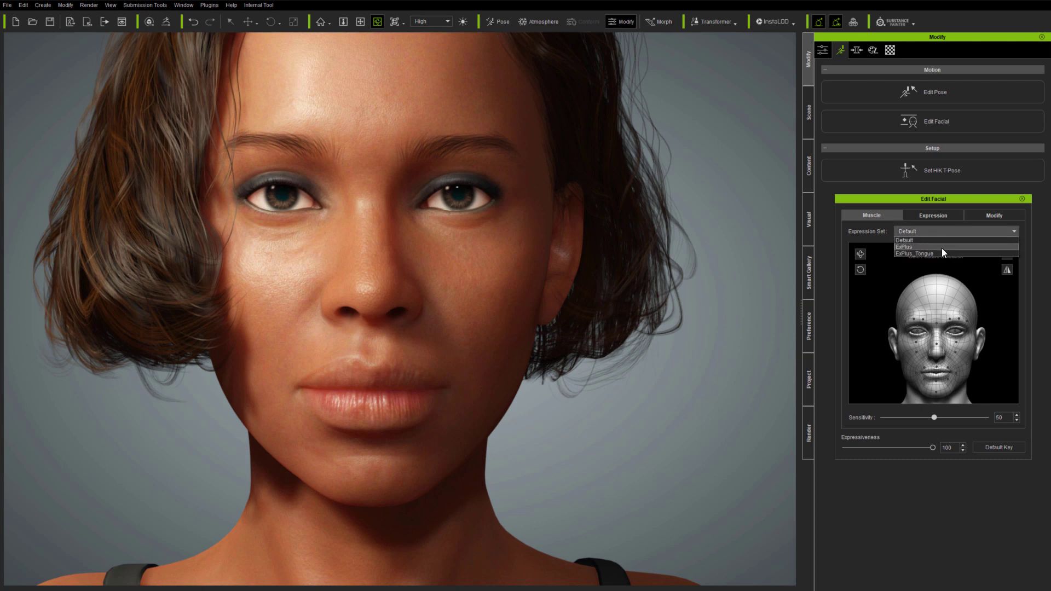
{"action": "left_click", "coordinate": [942, 248]}
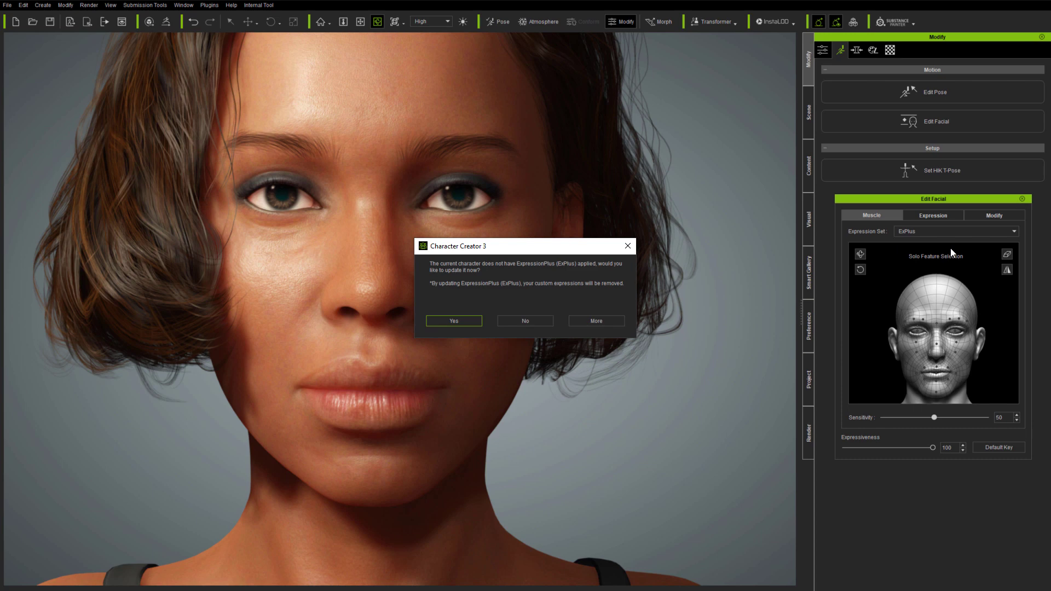
{"action": "left_click", "coordinate": [544, 318]}
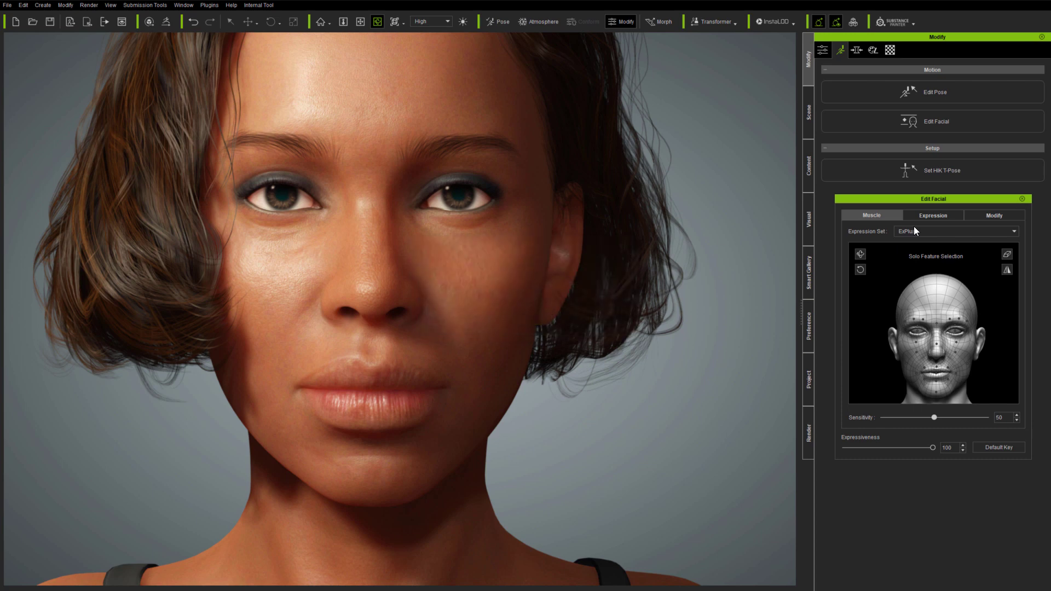
{"action": "left_click", "coordinate": [1022, 199]}
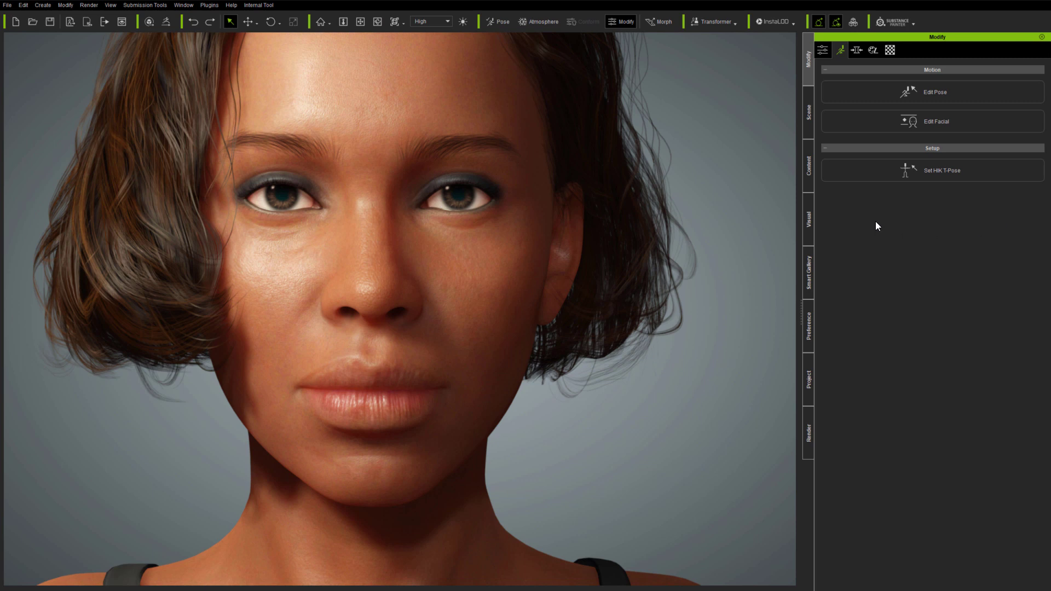
Step: Apply the CC3+ facial profile template to the avatar with Viseme, Standard Expression and Custom Expression included
{"action": "left_click", "coordinate": [808, 173]}
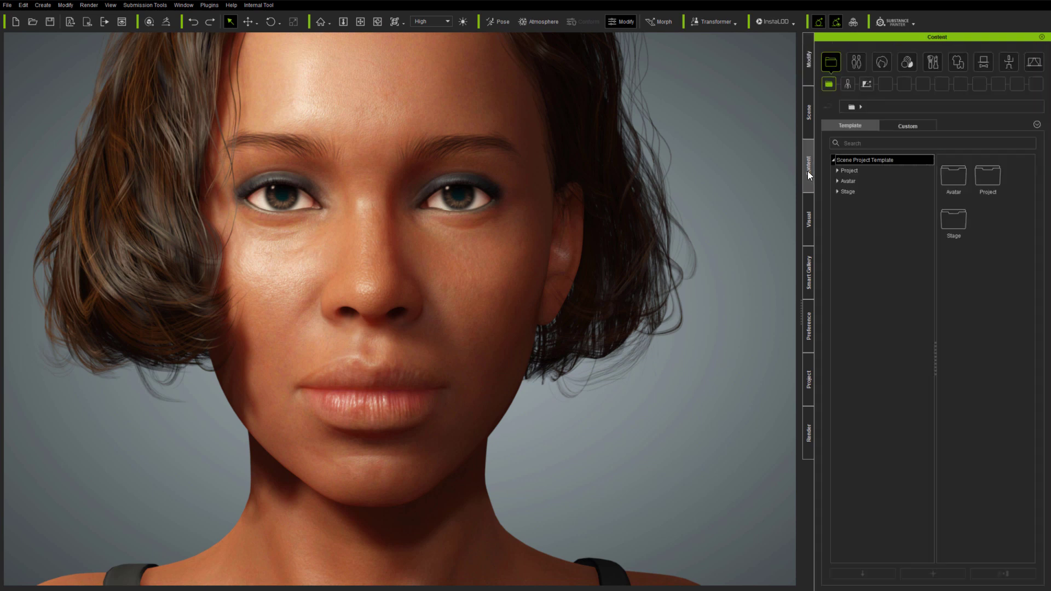
{"action": "left_click", "coordinate": [857, 62]}
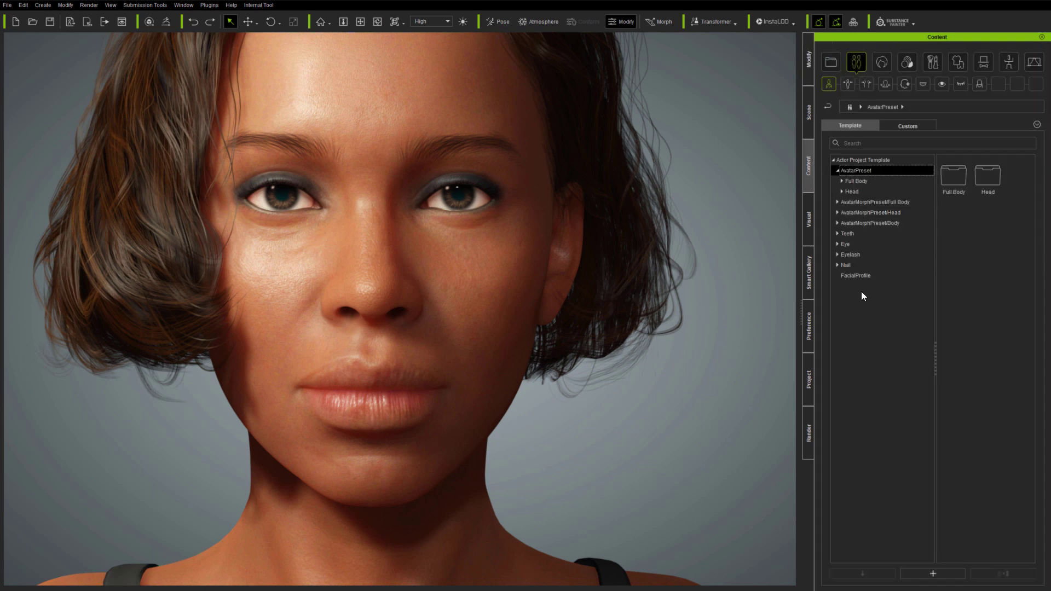
{"action": "left_click", "coordinate": [862, 276]}
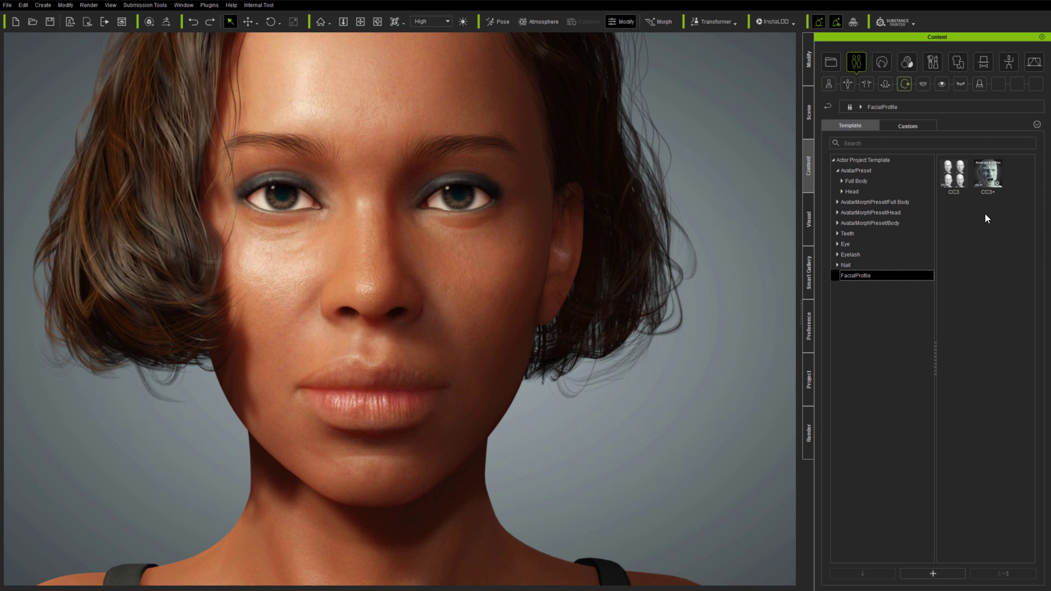
{"action": "double_click", "coordinate": [981, 173]}
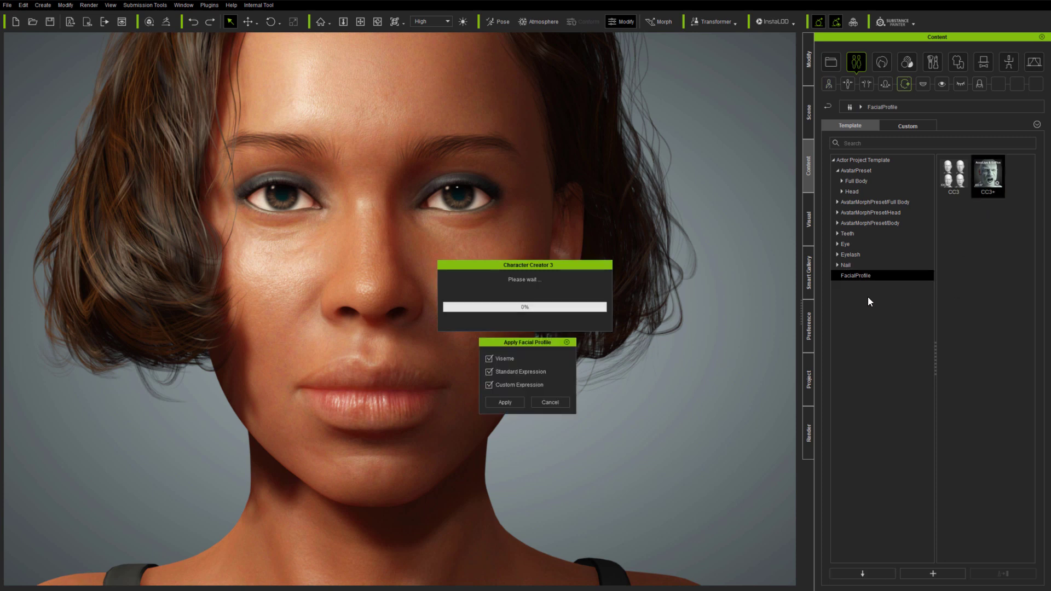
{"action": "left_click", "coordinate": [504, 402]}
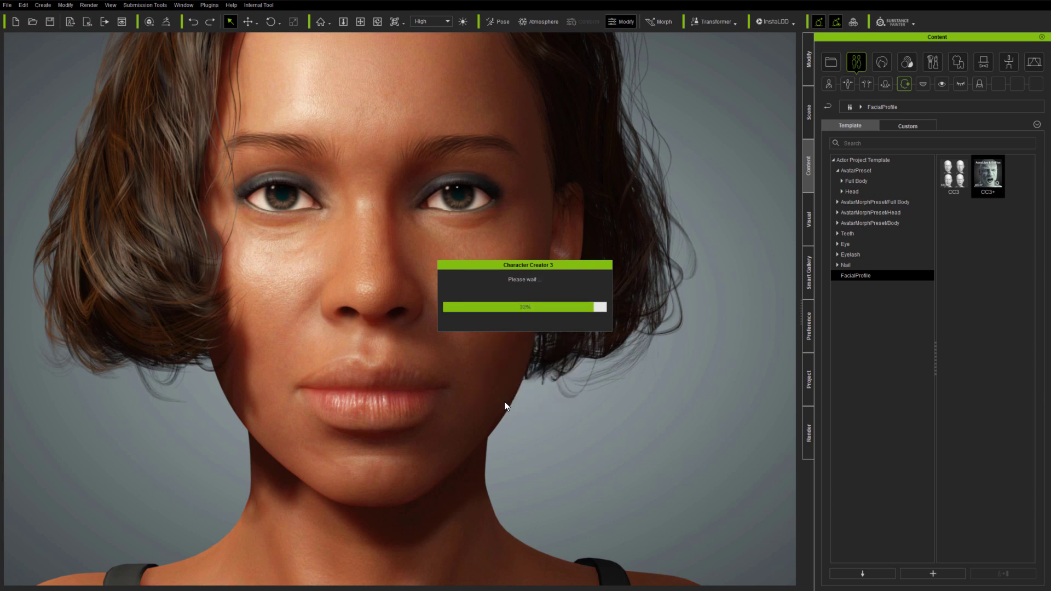
Step: Reopen the facial editor, preview the 10_Happy and 12_Happy presets of the 01-Happy style and restore the Default expression
{"action": "left_click", "coordinate": [807, 64]}
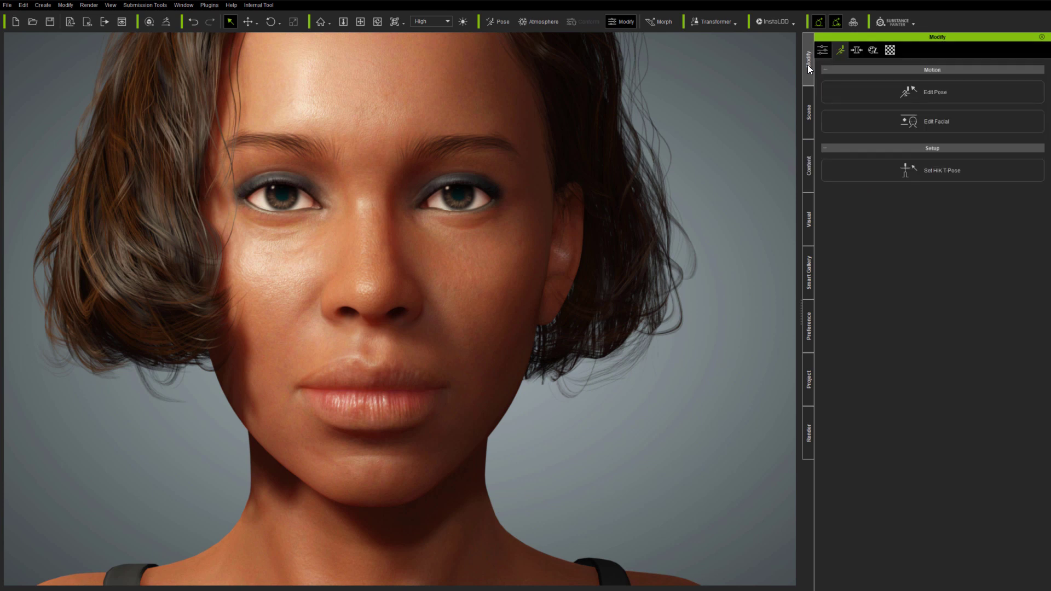
{"action": "left_click", "coordinate": [895, 123]}
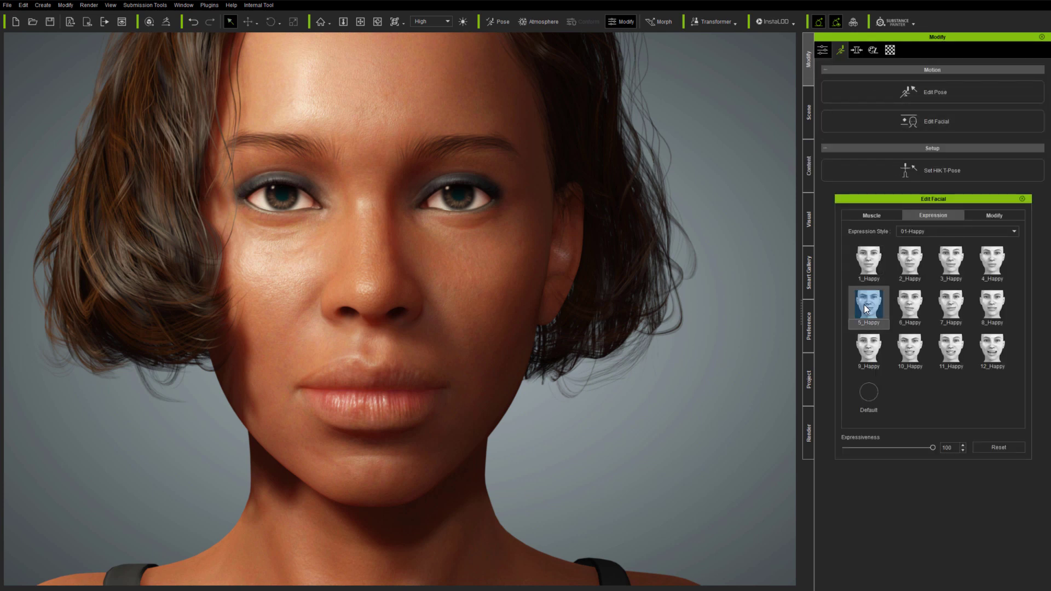
{"action": "left_click", "coordinate": [913, 350]}
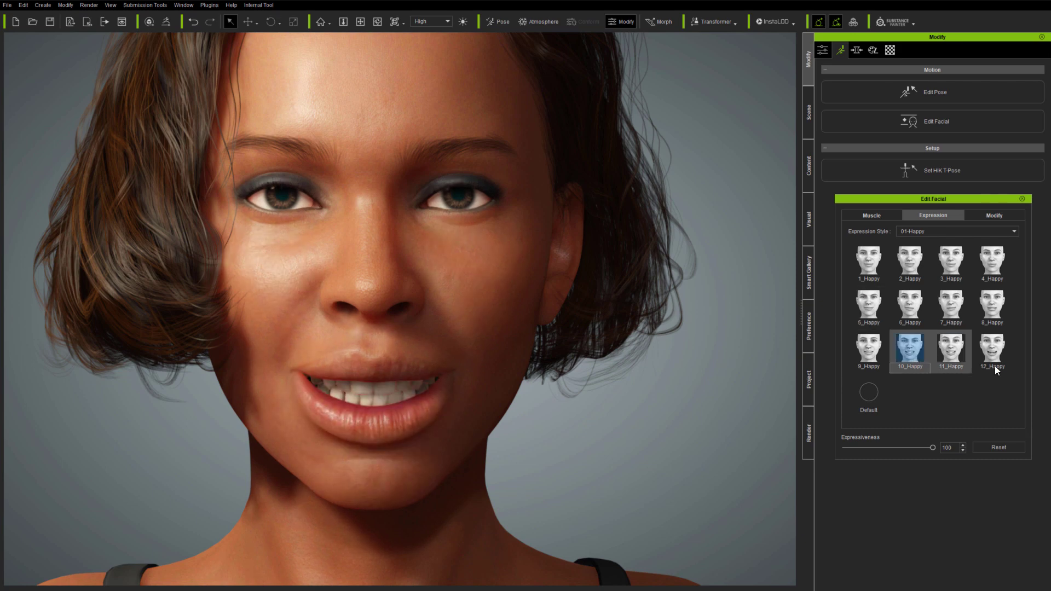
{"action": "left_click", "coordinate": [995, 350]}
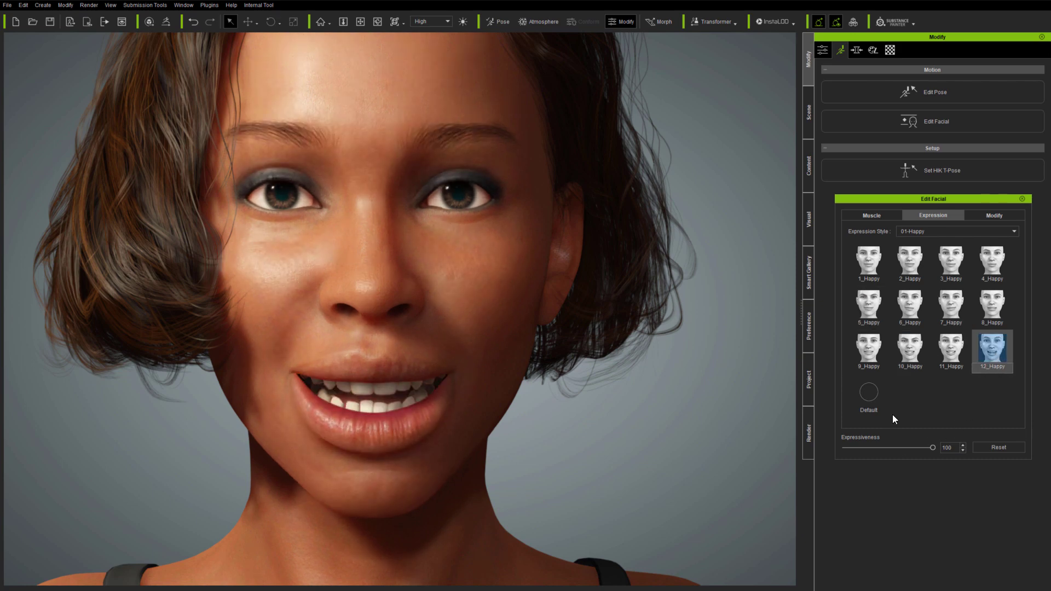
{"action": "left_click", "coordinate": [876, 394]}
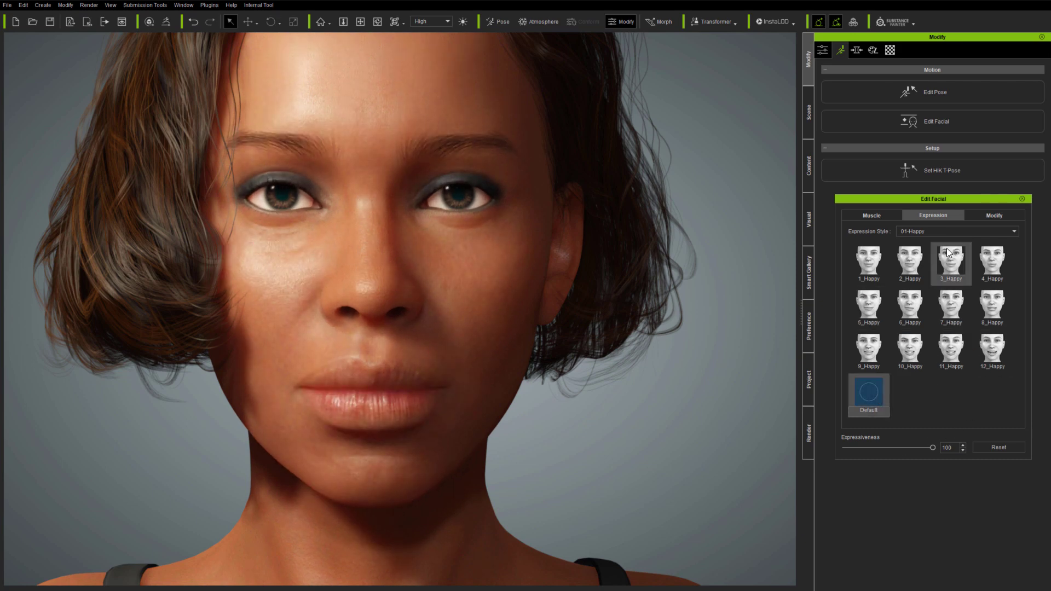
Step: Preview the 1_Happy, 2_Happy, 10_Happy and 13_Happy presets of the 08-ExPlus Happy Sad style on the avatar
{"action": "left_click", "coordinate": [952, 230]}
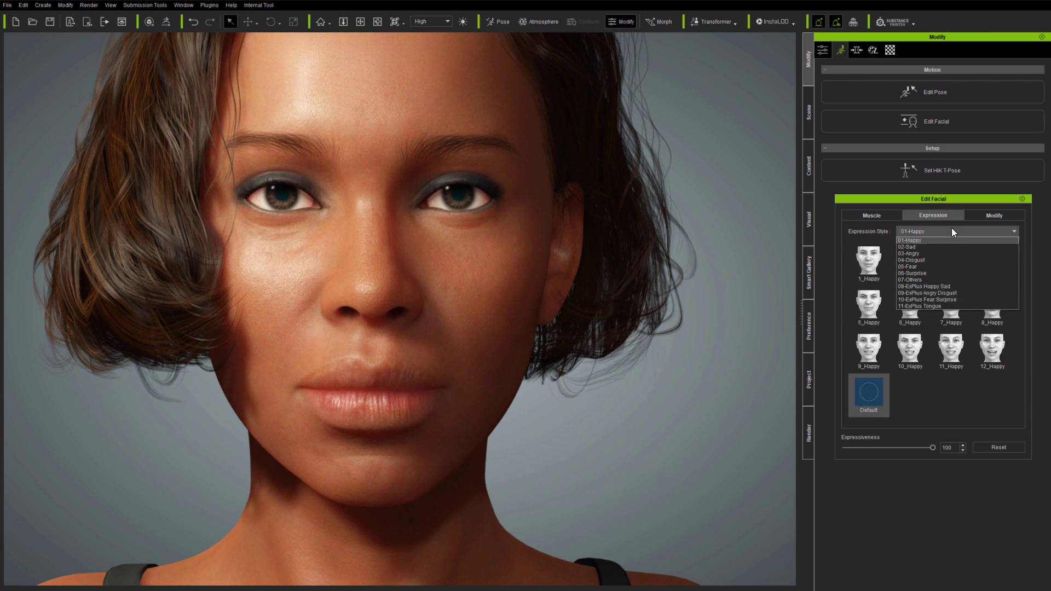
{"action": "left_click", "coordinate": [943, 287]}
{"action": "left_click", "coordinate": [868, 269]}
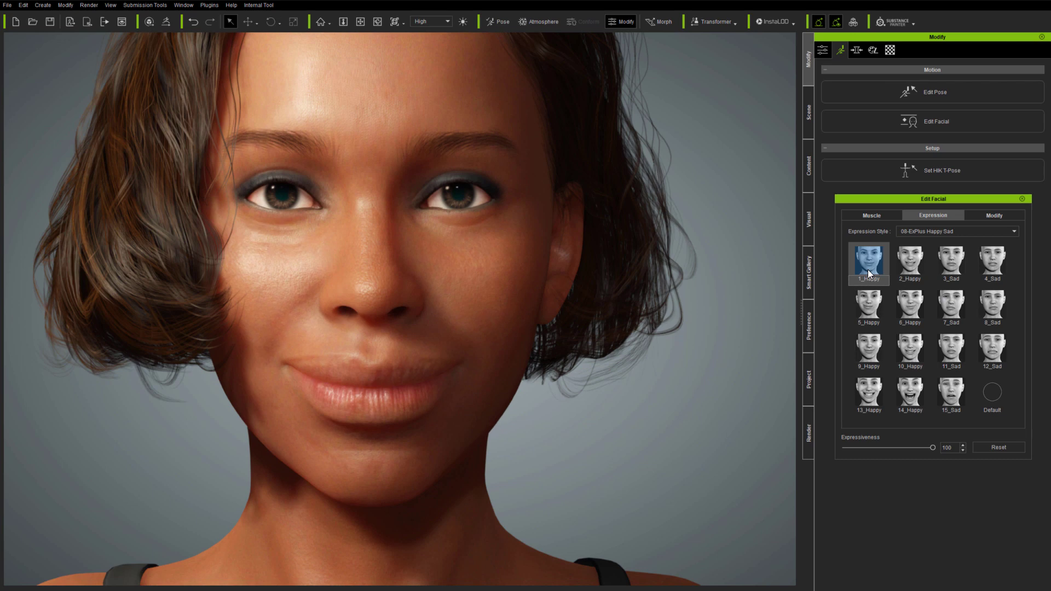
{"action": "left_click", "coordinate": [918, 259]}
{"action": "left_click", "coordinate": [912, 347]}
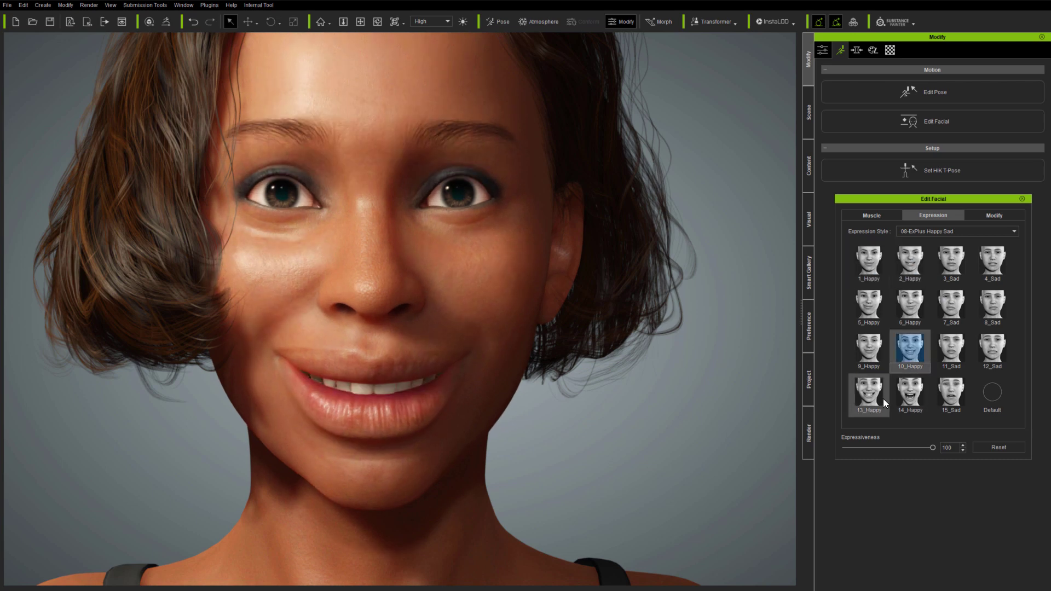
{"action": "left_click", "coordinate": [871, 398]}
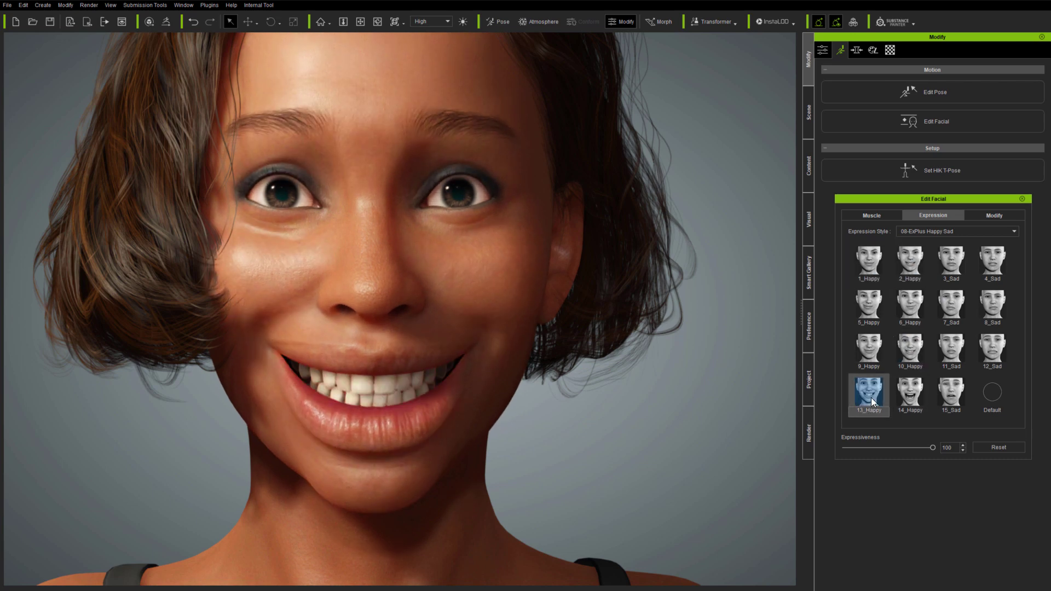
Step: Preview the 15_Sad, 12_Sad, 7_Sad and 4_Sad presets of the same ExPlus style
{"action": "left_click", "coordinate": [955, 394]}
{"action": "left_click", "coordinate": [994, 347]}
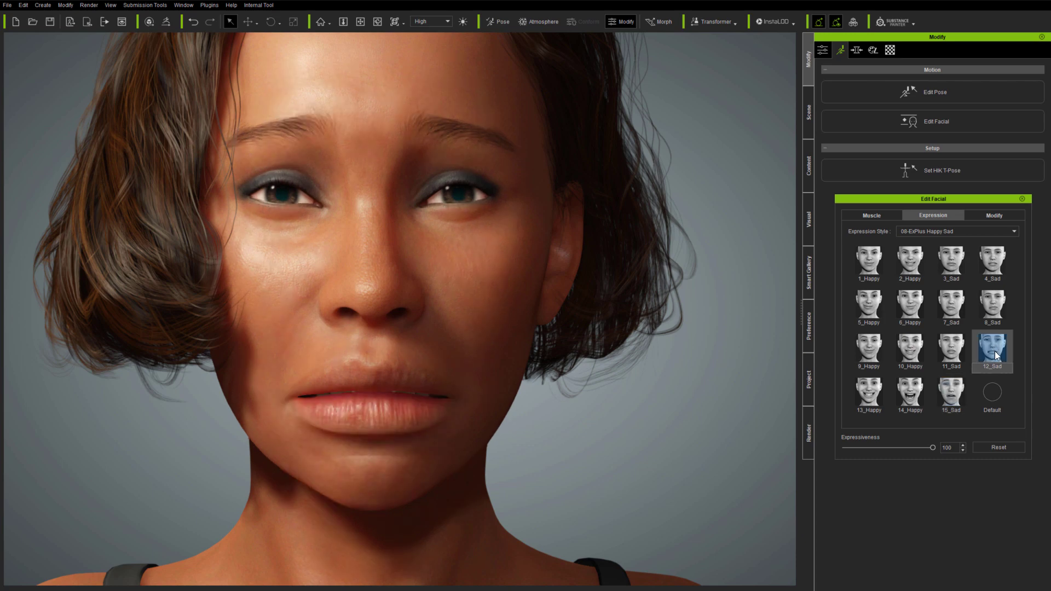
{"action": "left_click", "coordinate": [947, 301]}
{"action": "left_click", "coordinate": [1000, 259]}
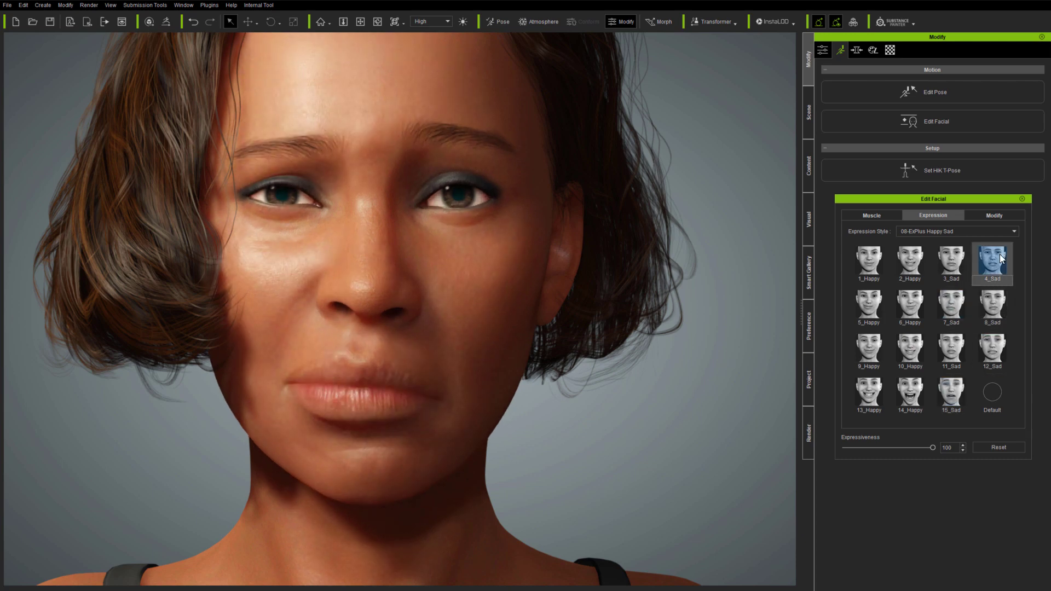
Step: Preview the 2_Angry, 5_Angry, 9_Angry, 13_Angry and 14_Angry presets of the 09-ExPlus Angry Disgust style
{"action": "left_click", "coordinate": [975, 231]}
{"action": "left_click", "coordinate": [947, 293]}
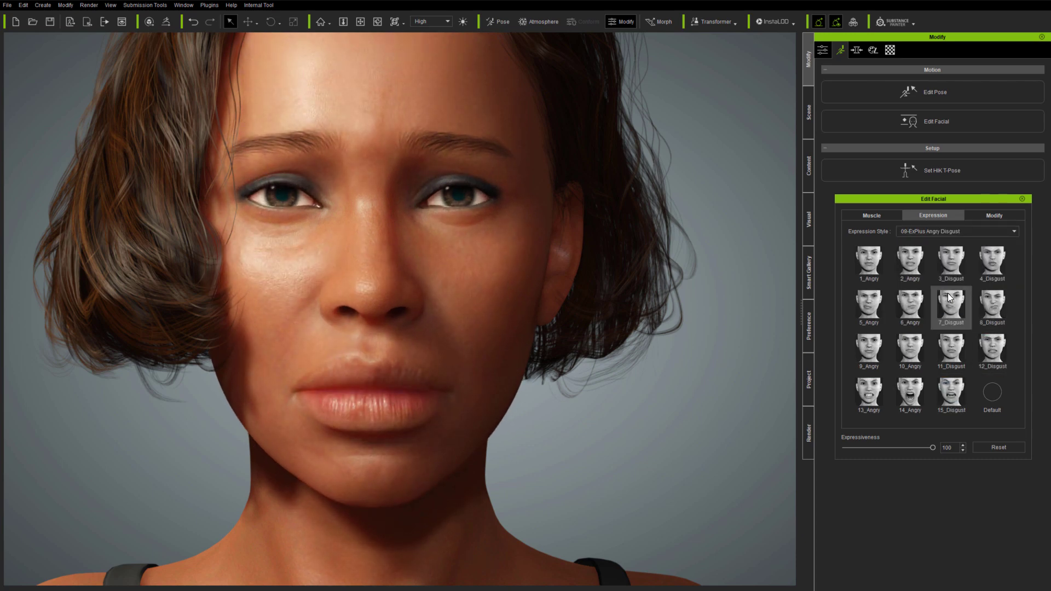
{"action": "left_click", "coordinate": [904, 254]}
{"action": "left_click", "coordinate": [870, 305]}
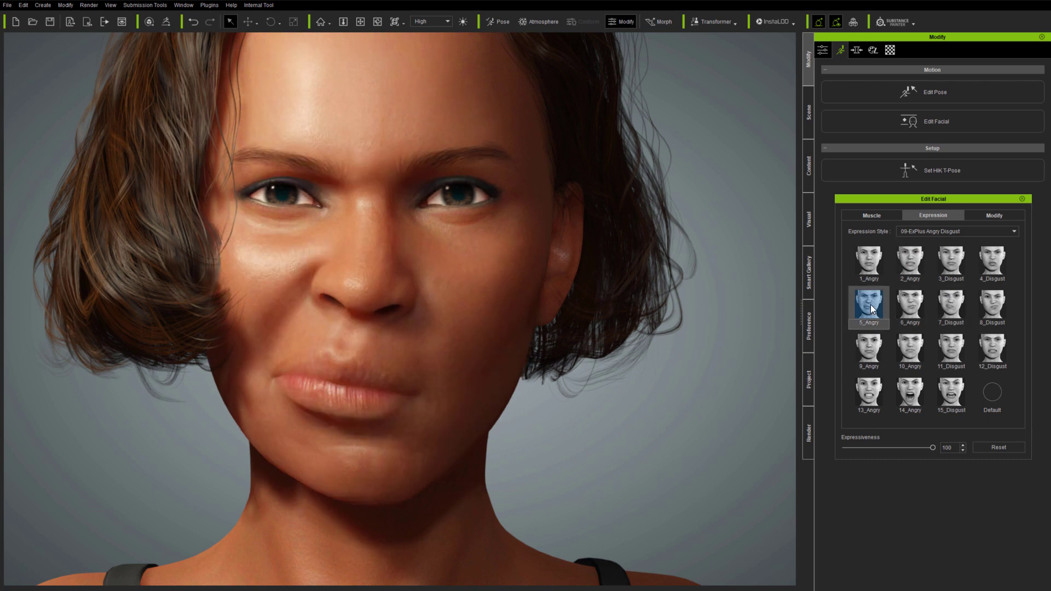
{"action": "left_click", "coordinate": [873, 350]}
{"action": "left_click", "coordinate": [877, 394]}
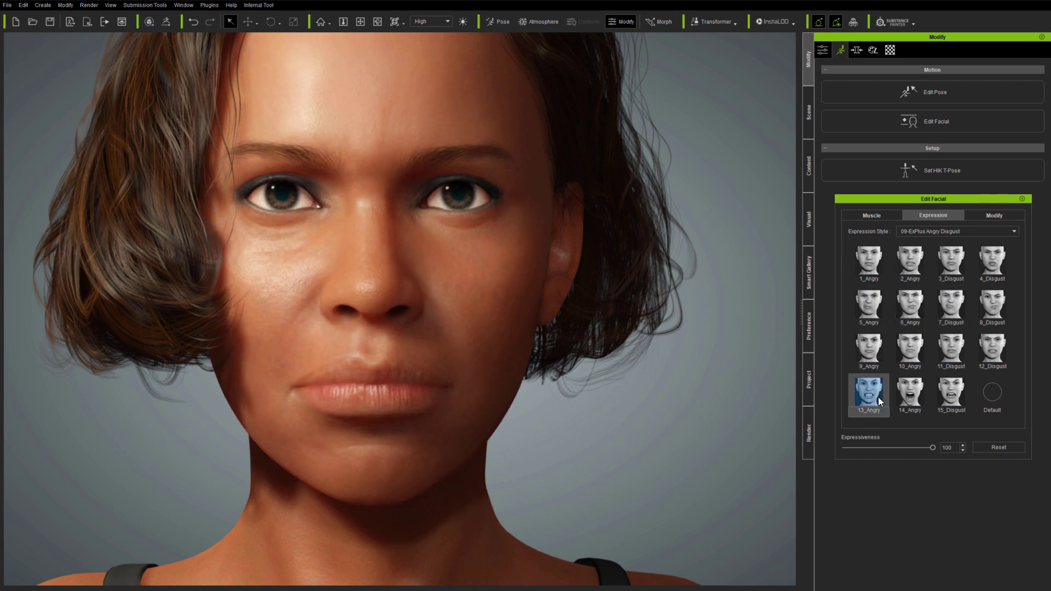
{"action": "left_click", "coordinate": [912, 398]}
Step: Preview the 15_Disgust, 12_Disgust, 7_Disgust and 4_Disgust presets on the avatar
{"action": "left_click", "coordinate": [947, 392]}
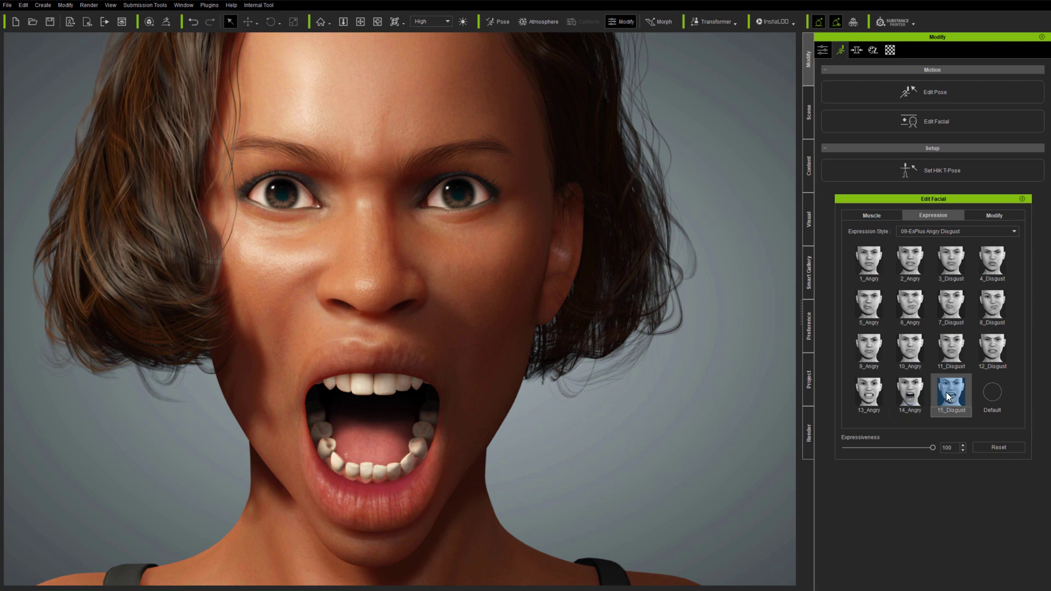
{"action": "left_click", "coordinate": [995, 347]}
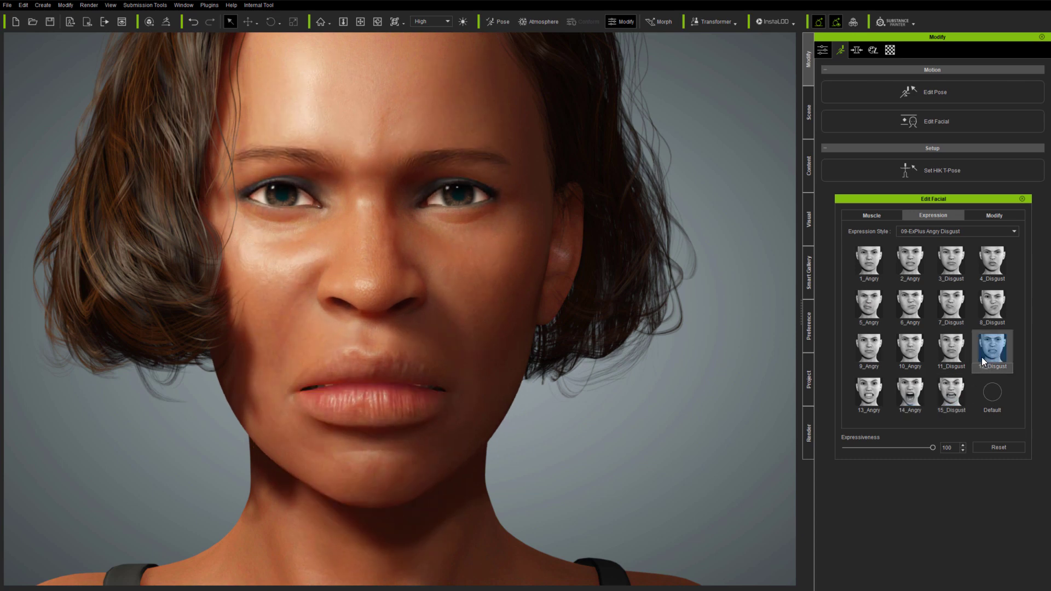
{"action": "left_click", "coordinate": [947, 304]}
{"action": "left_click", "coordinate": [996, 257]}
Step: Preview the 2_Fear, 9_Fear and 14_Fear presets of the 10-ExPlus Fear Surprise style
{"action": "left_click", "coordinate": [961, 230]}
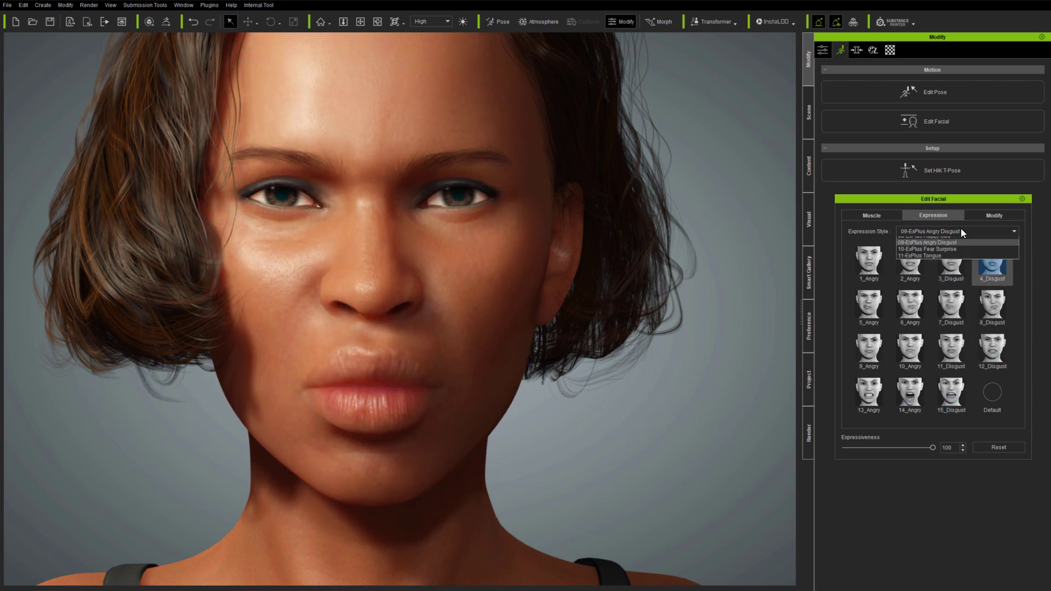
{"action": "left_click", "coordinate": [941, 300]}
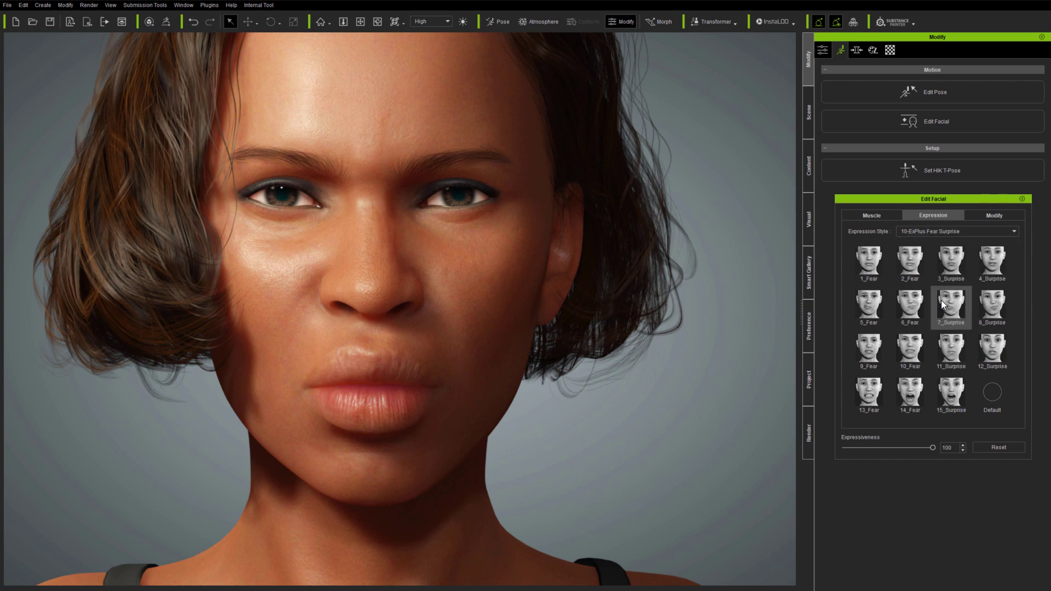
{"action": "left_click", "coordinate": [915, 258]}
{"action": "left_click", "coordinate": [875, 346]}
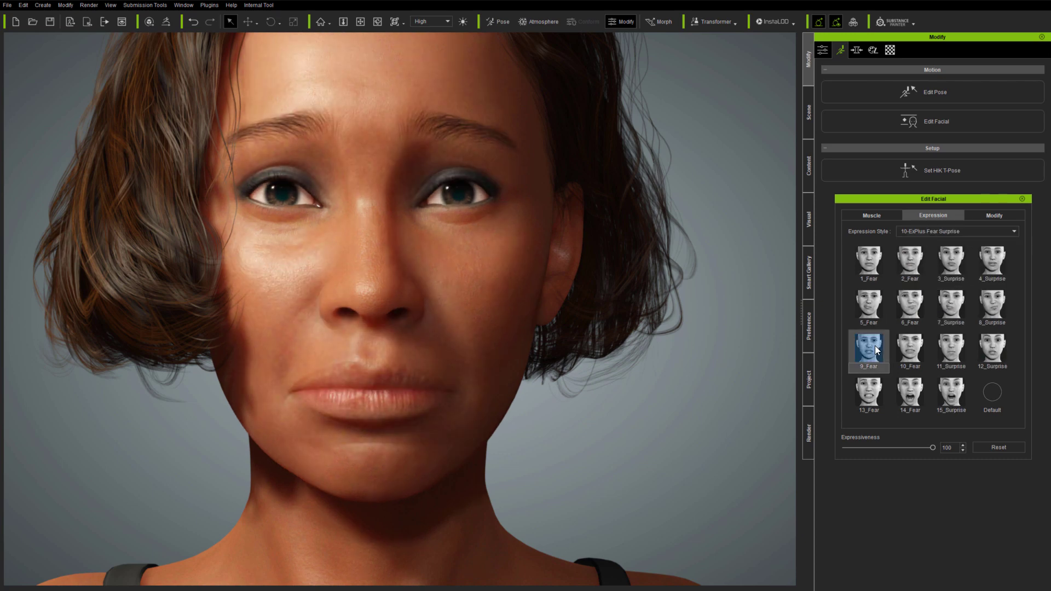
{"action": "left_click", "coordinate": [914, 394]}
Step: Preview the 11_Surprise, 12_Surprise, 8_Surprise and 4_Surprise presets on the avatar
{"action": "left_click", "coordinate": [952, 349]}
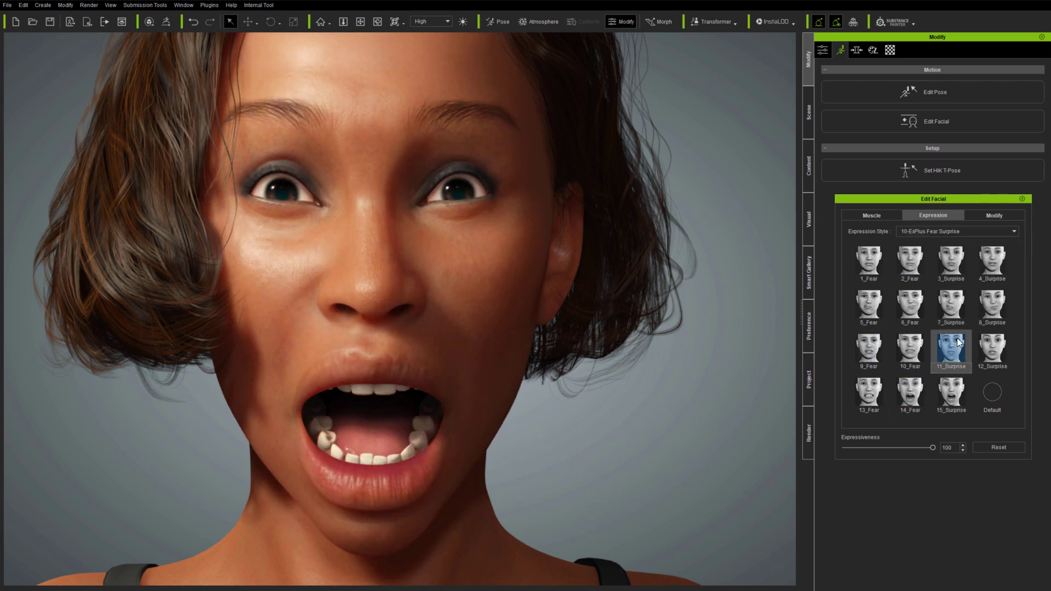
{"action": "left_click", "coordinate": [997, 347]}
{"action": "left_click", "coordinate": [1001, 304]}
{"action": "left_click", "coordinate": [991, 259]}
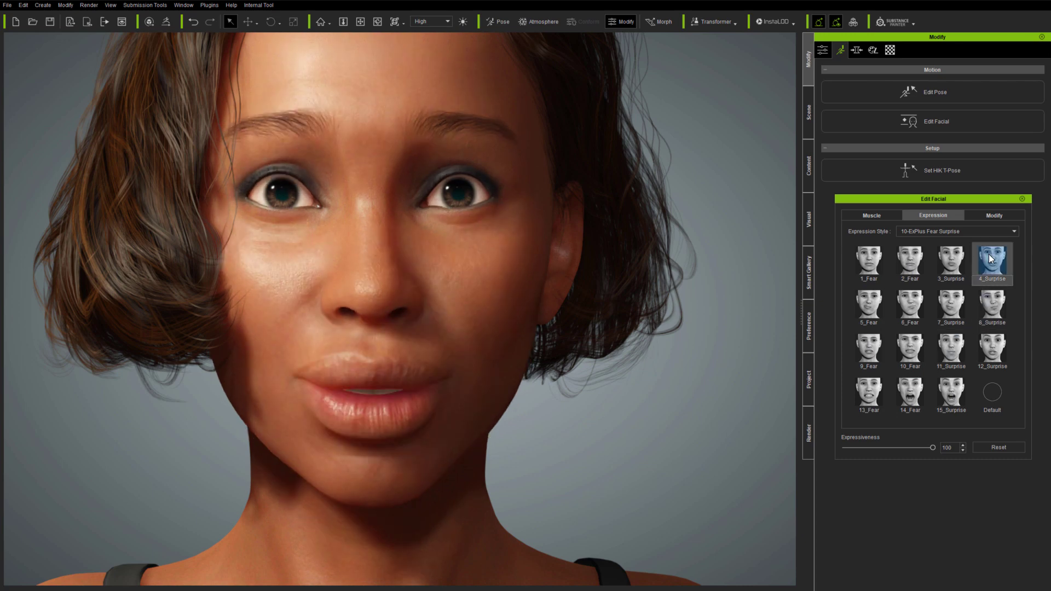
Step: Preview the 1_Show, 3_BulgeL and 4_BulgeR presets of the 11-ExPlus Tongue style
{"action": "left_click", "coordinate": [963, 231]}
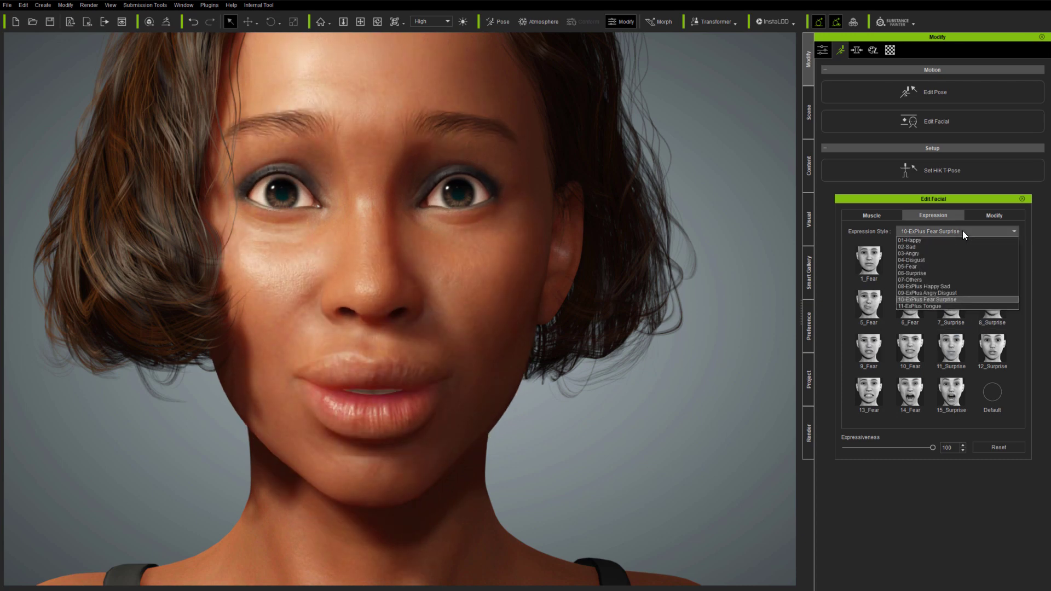
{"action": "left_click", "coordinate": [938, 307]}
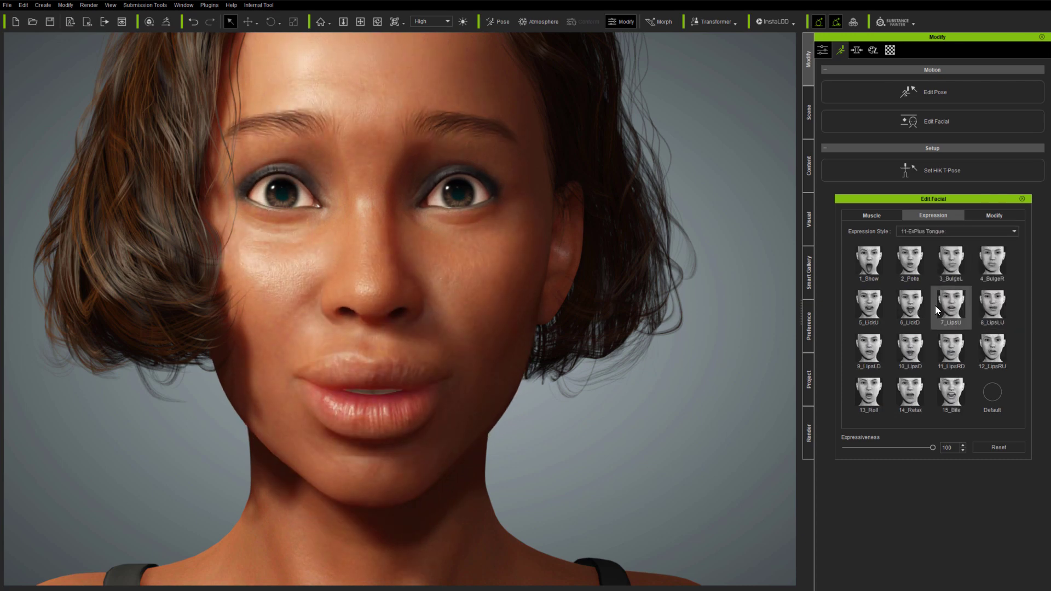
{"action": "left_click", "coordinate": [869, 256]}
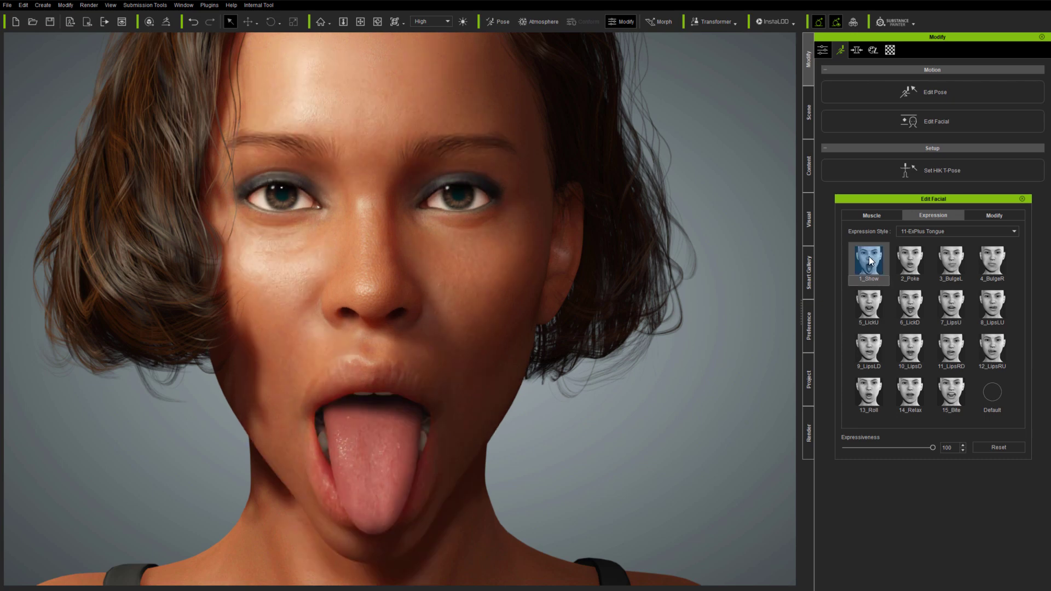
{"action": "left_click", "coordinate": [957, 262]}
{"action": "left_click", "coordinate": [998, 262]}
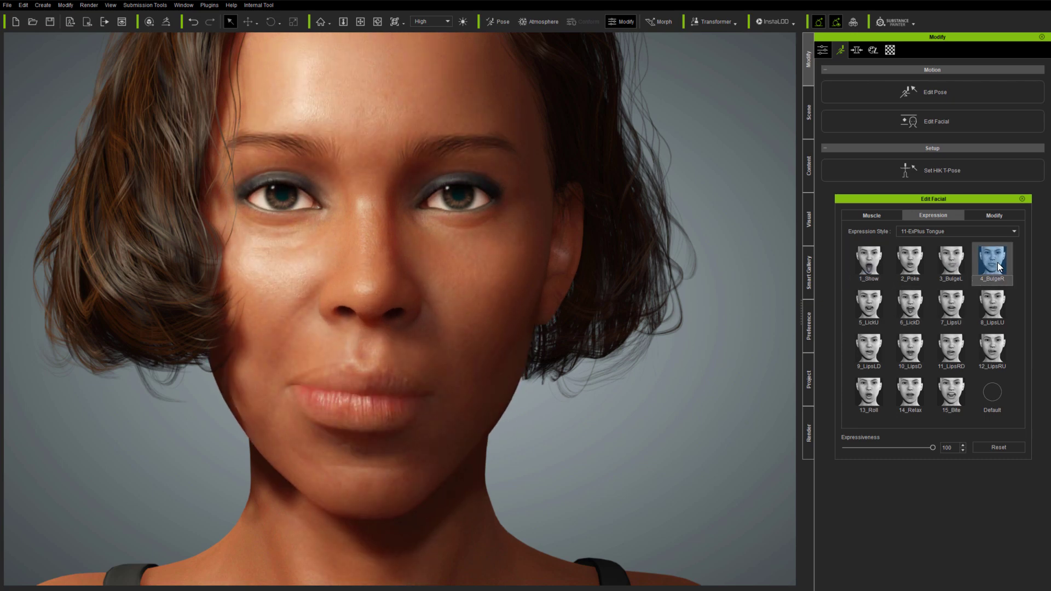
Step: Preview the tongue presets 5_LickU, 7_LipsU, 8_LipsLU, 11_LipsRD and 15_Bite, and restore the Default expression
{"action": "left_click", "coordinate": [872, 308]}
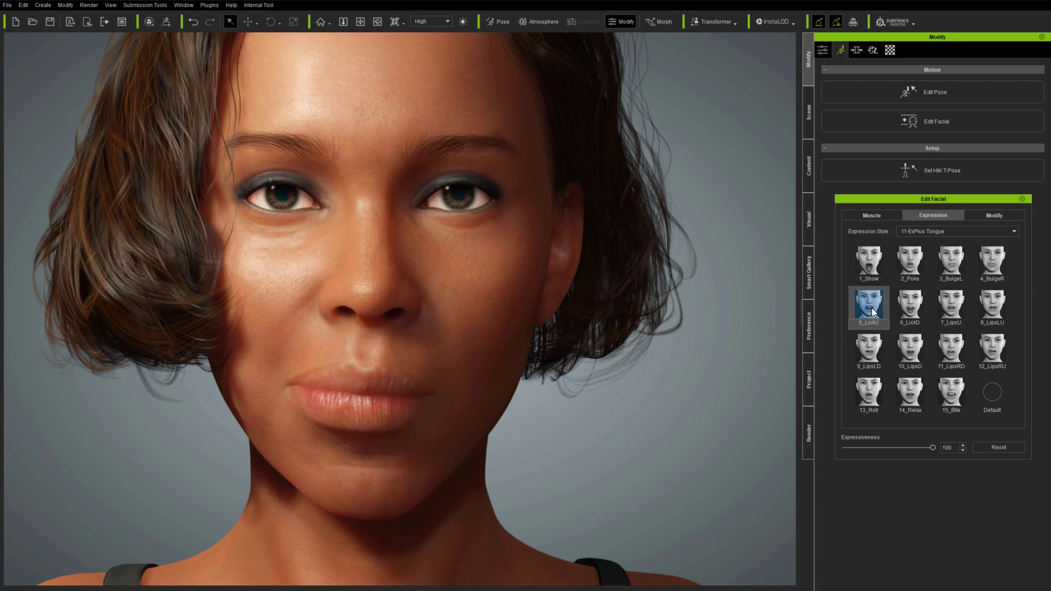
{"action": "left_click", "coordinate": [955, 307]}
{"action": "left_click", "coordinate": [1000, 301]}
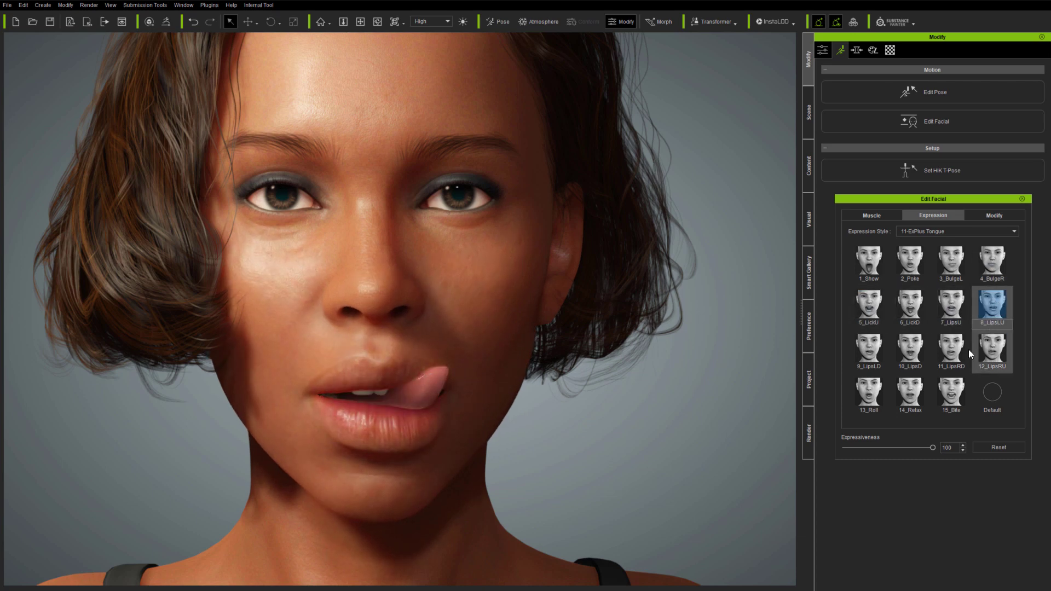
{"action": "left_click", "coordinate": [945, 344]}
{"action": "left_click", "coordinate": [952, 396]}
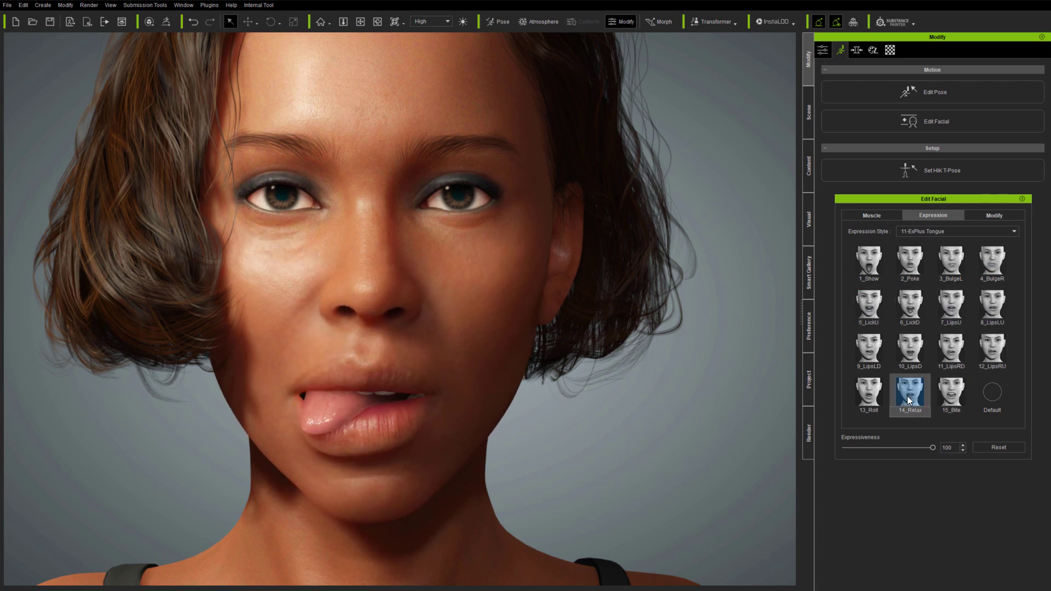
{"action": "left_click", "coordinate": [995, 395]}
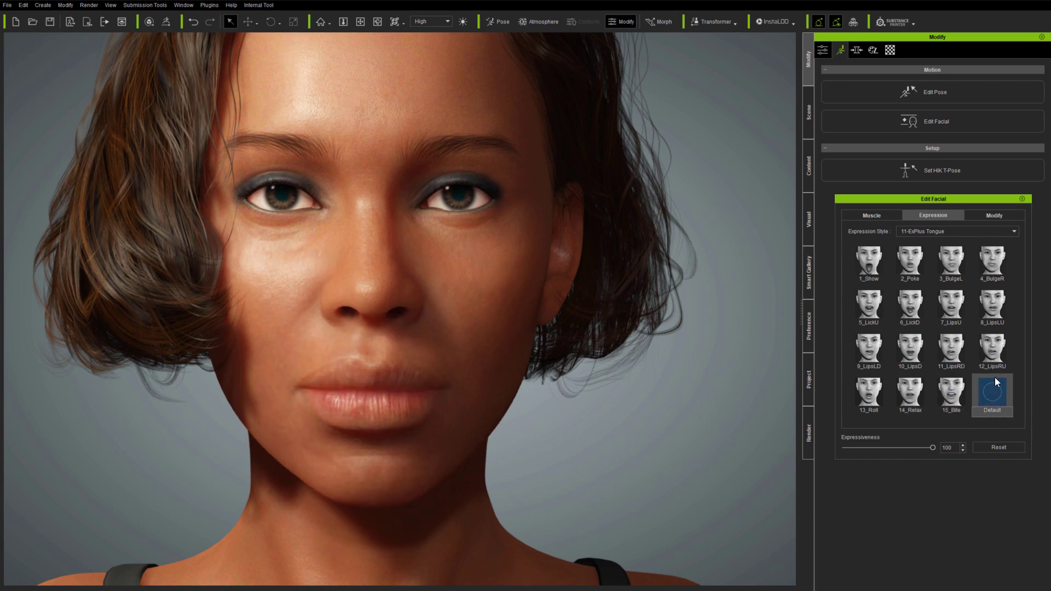
Step: Examine the facial modification sliders for the eyes, nose, mouth and head, including the list of custom expression sliders
{"action": "left_click", "coordinate": [988, 215]}
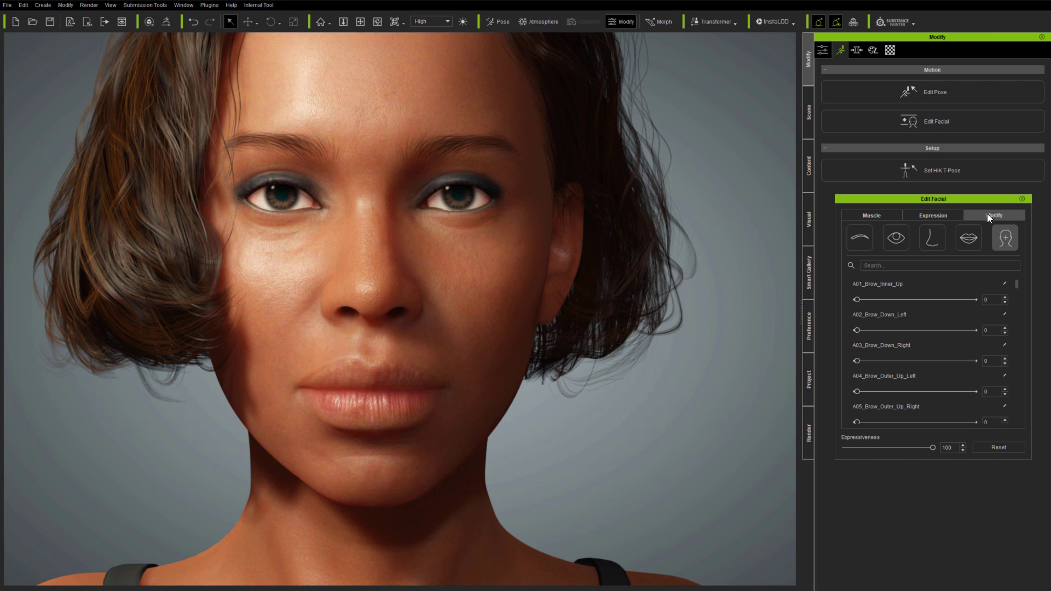
{"action": "left_click", "coordinate": [894, 237]}
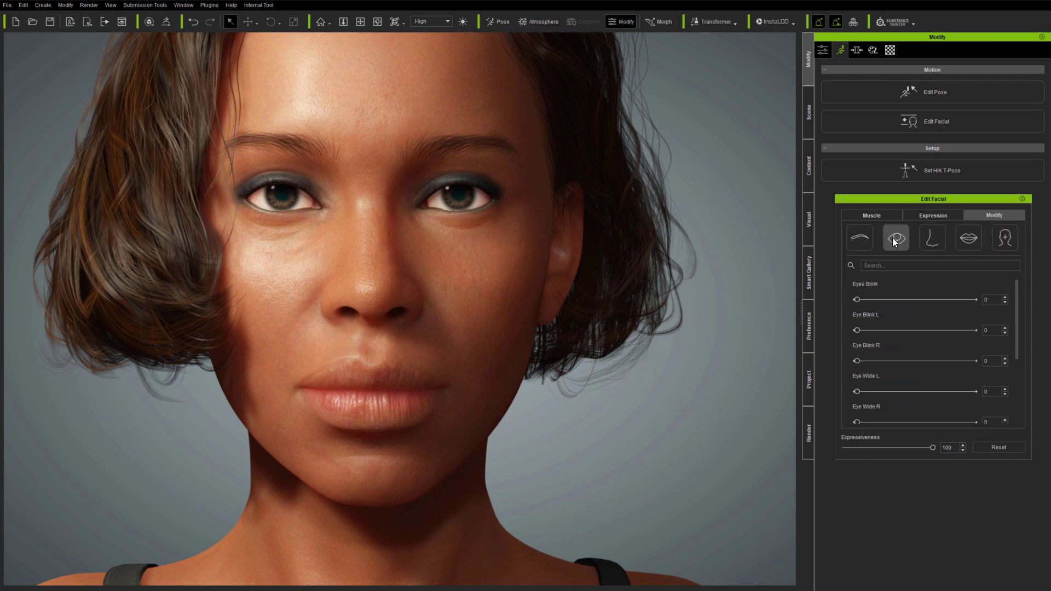
{"action": "left_click", "coordinate": [931, 239]}
{"action": "left_click", "coordinate": [971, 240]}
{"action": "left_click", "coordinate": [1007, 236]}
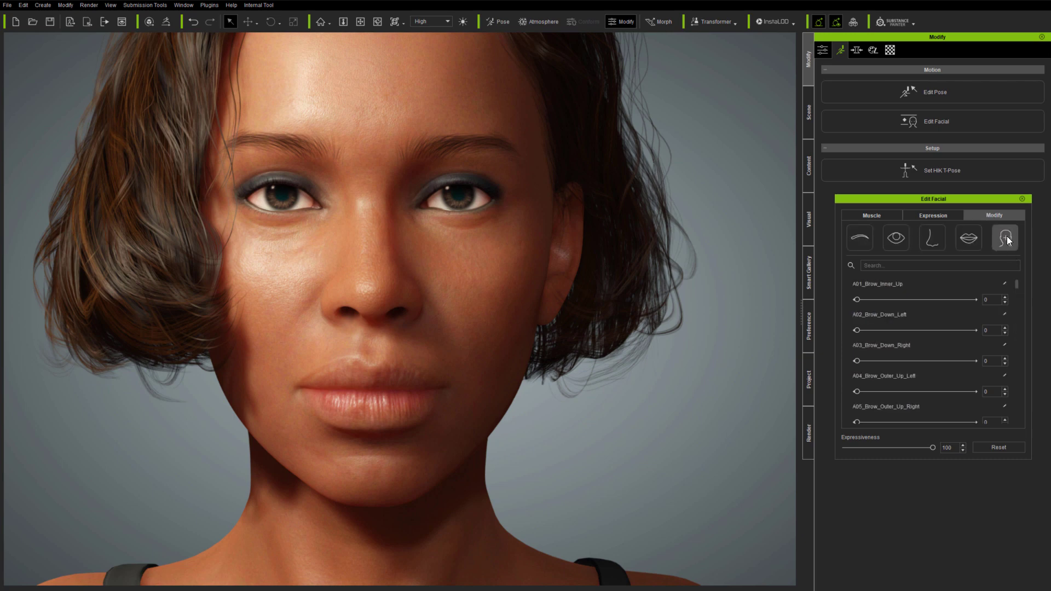
{"action": "mouse_move", "coordinate": [1017, 287]}
{"action": "left_mouse_down"}
{"action": "mouse_move", "coordinate": [1017, 432]}
{"action": "mouse_move", "coordinate": [1020, 268]}
{"action": "left_mouse_up"}
{"action": "left_click_drag", "start_coordinate": [856, 299], "coordinate": [857, 413]}
Step: Switch to facial muscle editing and set the expression set to ExPlus
{"action": "left_click", "coordinate": [880, 216]}
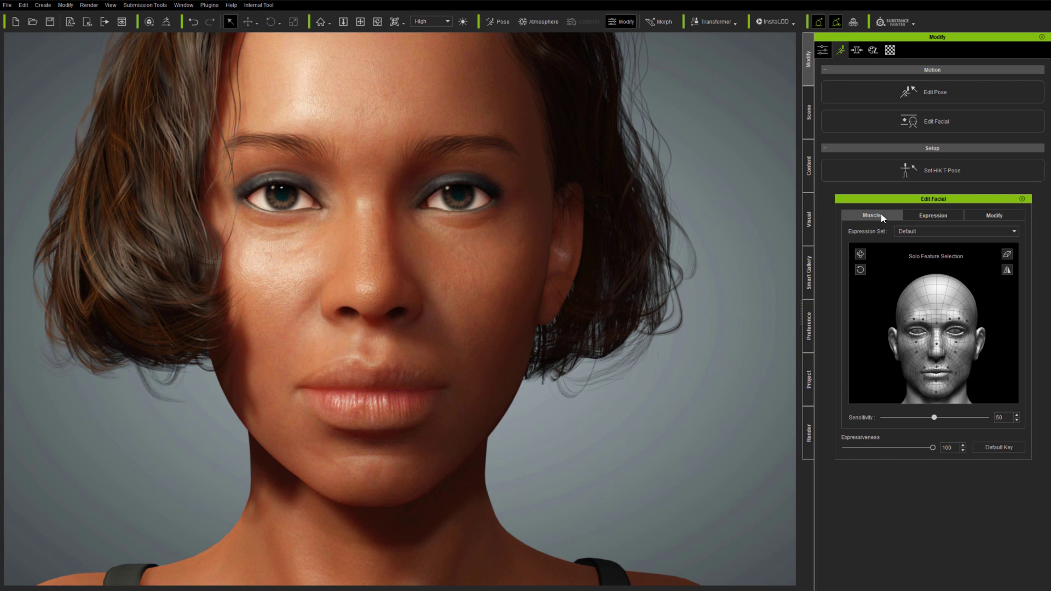
{"action": "left_click", "coordinate": [964, 232]}
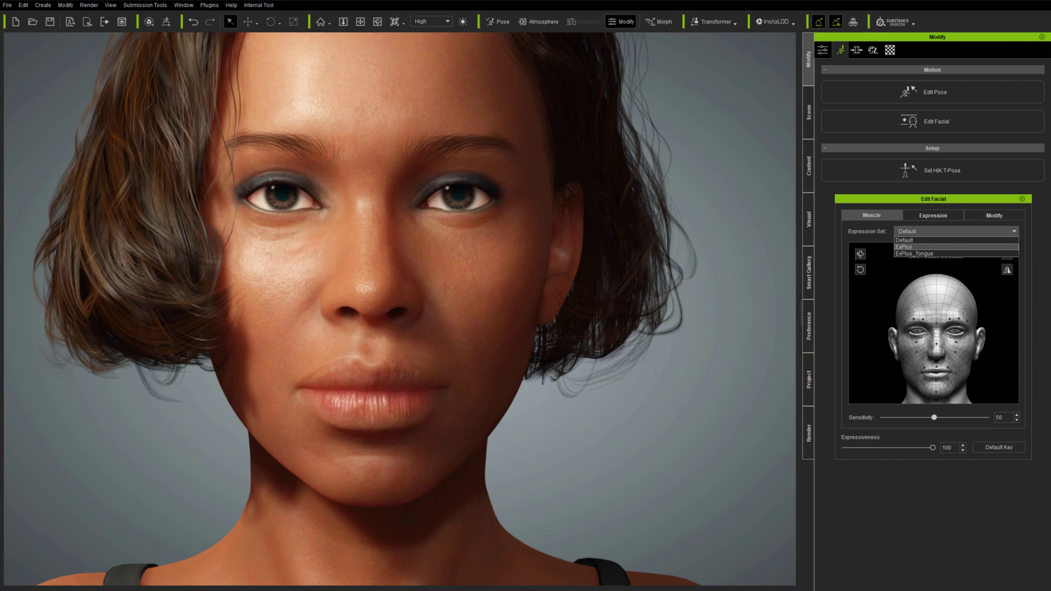
{"action": "left_click", "coordinate": [952, 248]}
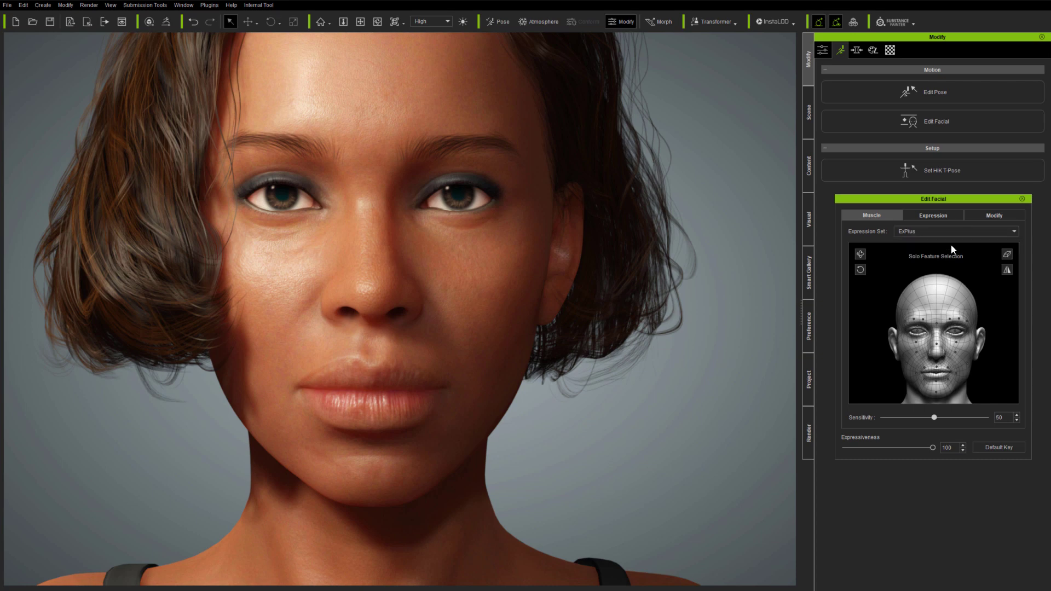
Step: Turn on symmetrical muscle editing, set the sensitivity to 80 and raise both eyebrows with the brow muscles
{"action": "left_click", "coordinate": [1007, 269]}
{"action": "left_click", "coordinate": [1007, 270]}
{"action": "left_click_drag", "start_coordinate": [958, 319], "coordinate": [997, 329]}
{"action": "left_click", "coordinate": [999, 448]}
{"action": "left_click_drag", "start_coordinate": [956, 419], "coordinate": [965, 421]}
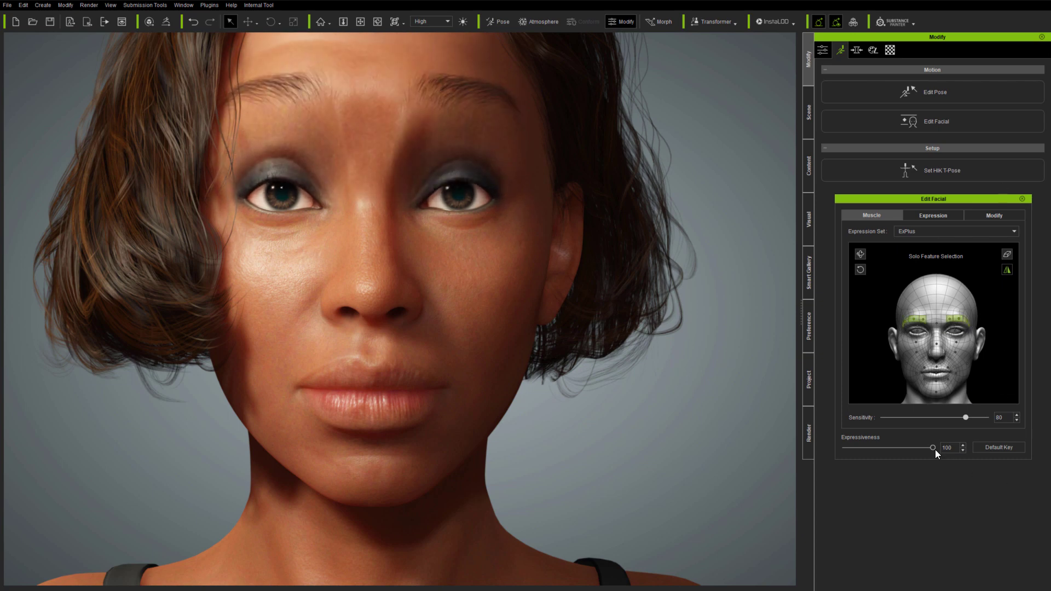
Step: Try the symmetrical brow, eyelid and cheek muscles, including a teeth-baring snarl, and restore the default face
{"action": "mouse_move", "coordinate": [934, 448]}
{"action": "left_mouse_down"}
{"action": "mouse_move", "coordinate": [830, 460]}
{"action": "mouse_move", "coordinate": [950, 454]}
{"action": "left_mouse_up"}
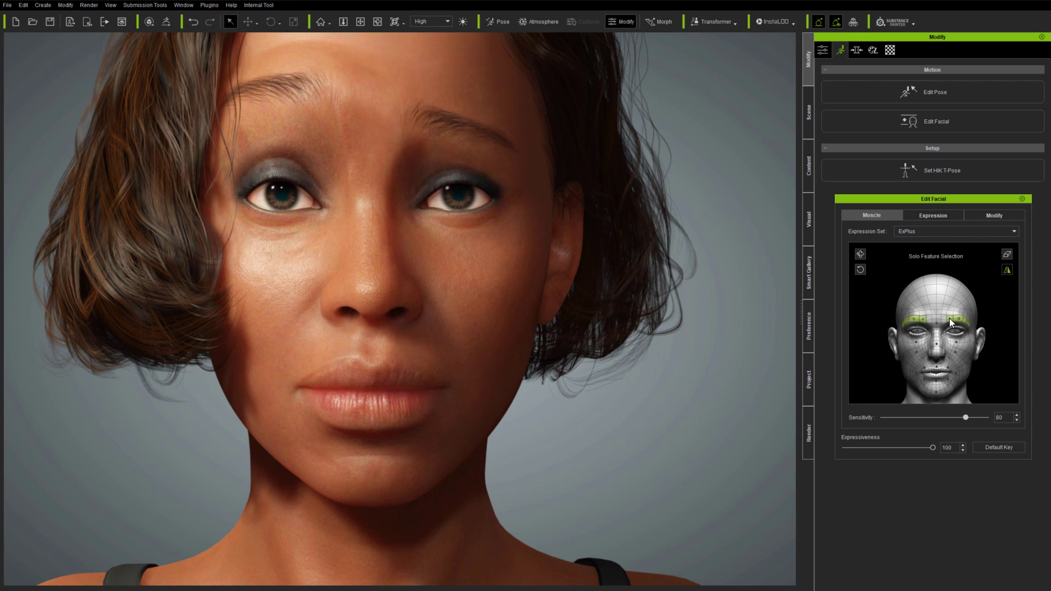
{"action": "left_click_drag", "start_coordinate": [950, 318], "coordinate": [914, 323]}
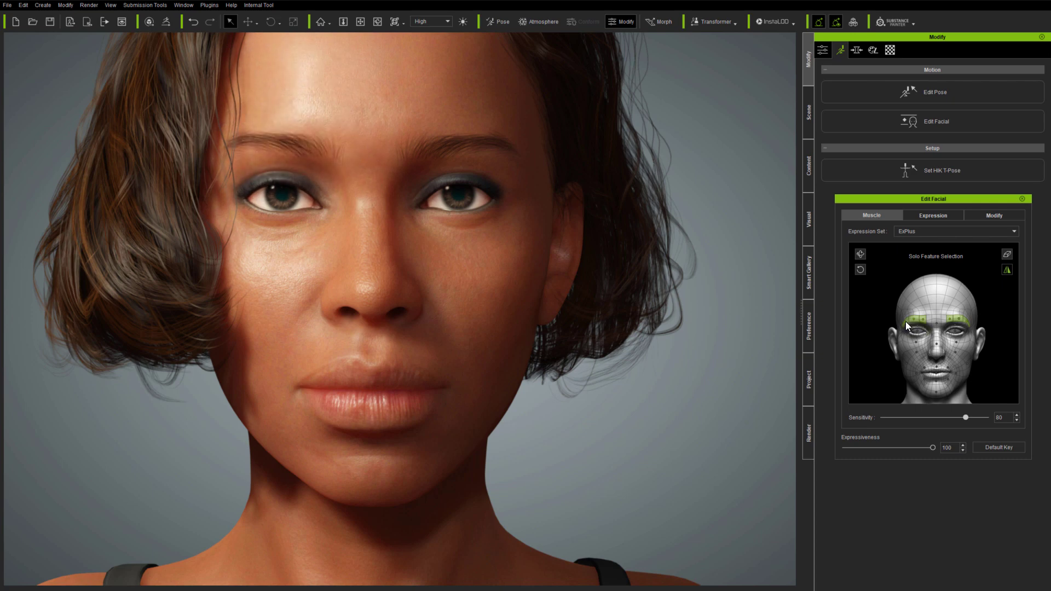
{"action": "left_click", "coordinate": [877, 315]}
{"action": "left_click_drag", "start_coordinate": [997, 372], "coordinate": [993, 227]}
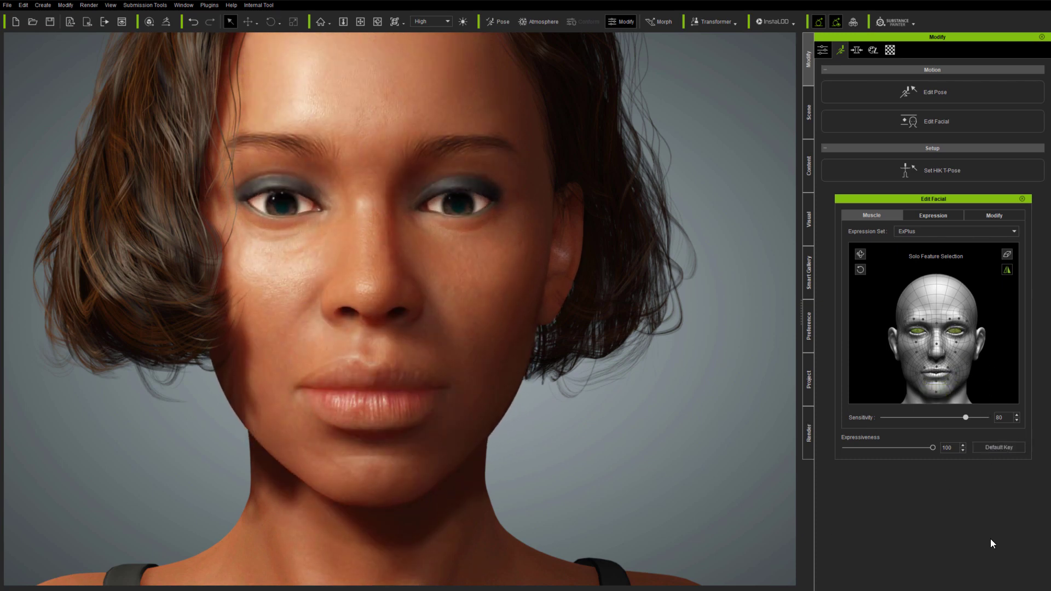
{"action": "left_click_drag", "start_coordinate": [739, 329], "coordinate": [985, 414]}
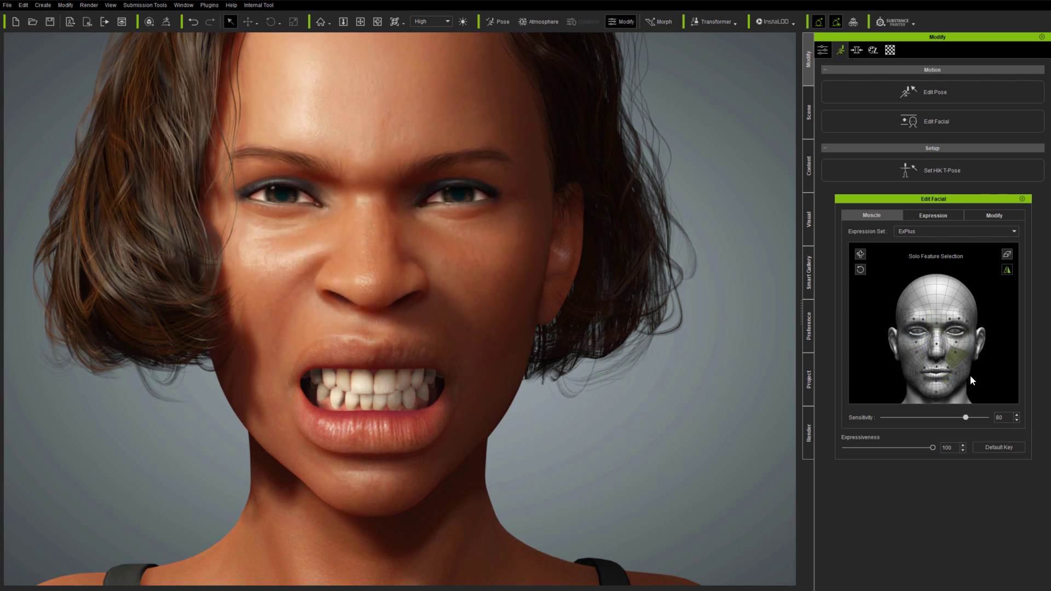
{"action": "left_click", "coordinate": [994, 450]}
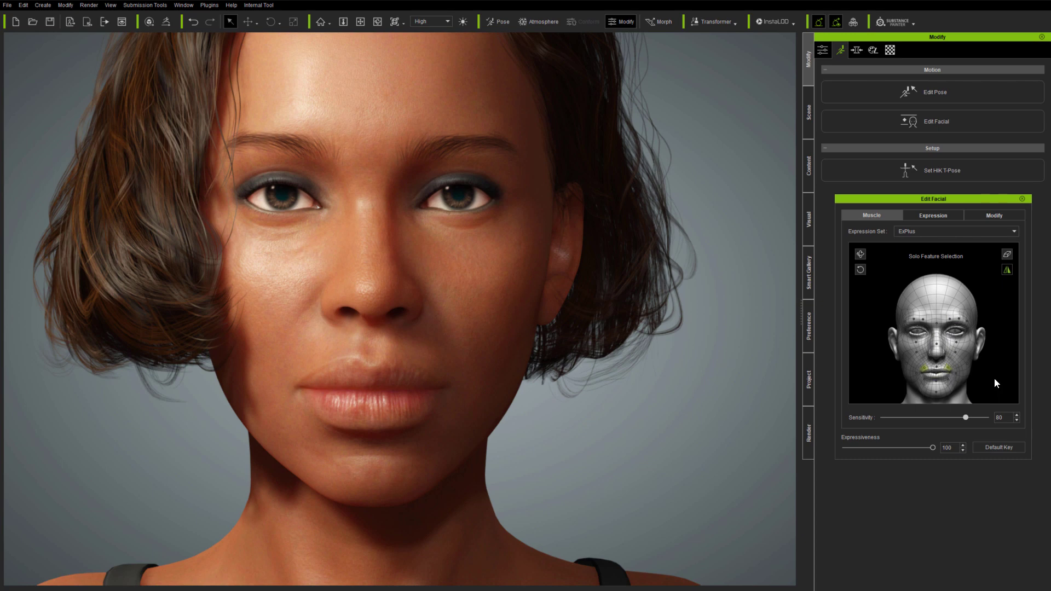
Step: Press the lips together with the symmetrical mouth-corner and lower-lip muscles, and adjust the chin muscle
{"action": "left_click_drag", "start_coordinate": [995, 378], "coordinate": [1006, 465]}
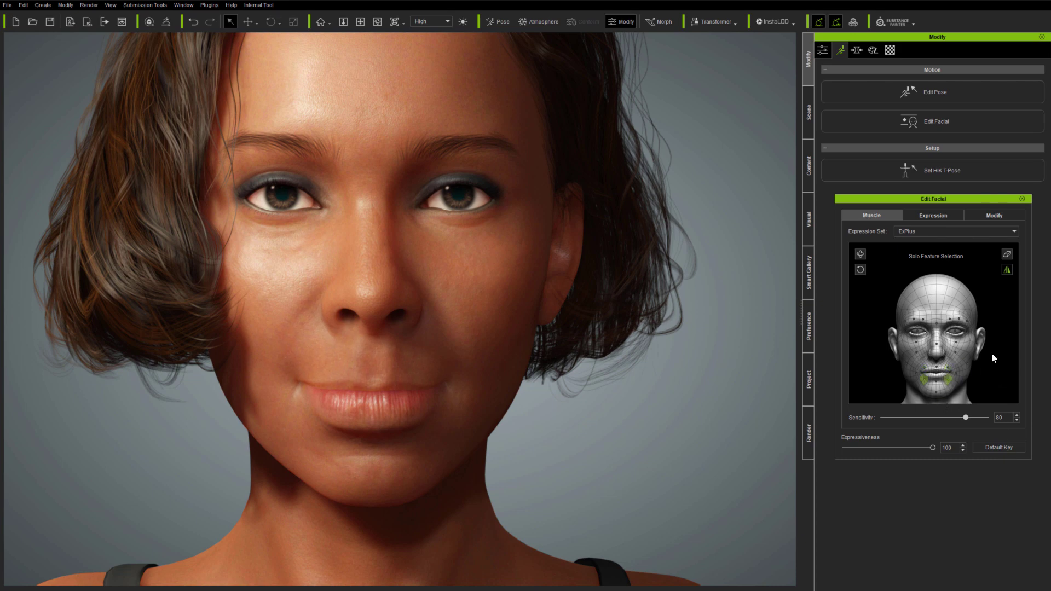
{"action": "left_click_drag", "start_coordinate": [994, 359], "coordinate": [1003, 327]}
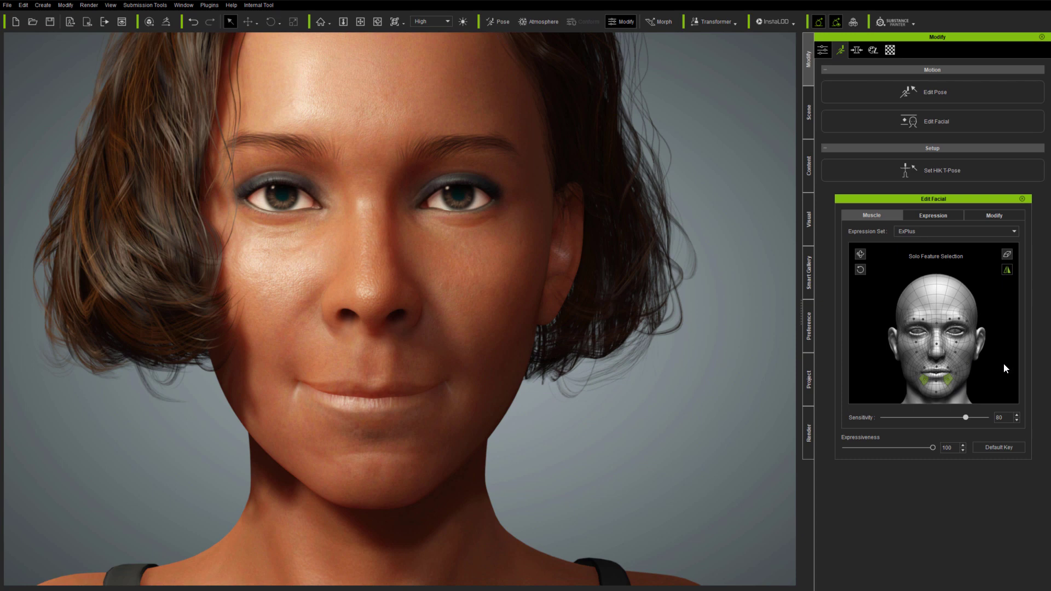
{"action": "mouse_move", "coordinate": [987, 364]}
{"action": "left_mouse_down"}
{"action": "mouse_move", "coordinate": [990, 409]}
{"action": "mouse_move", "coordinate": [998, 367]}
{"action": "left_mouse_up"}
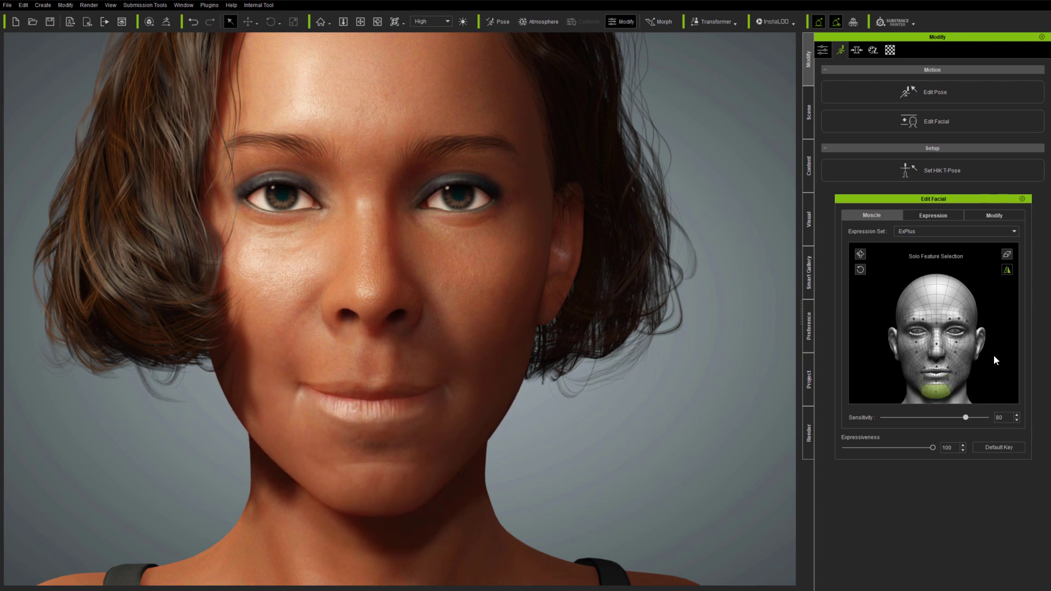
Step: Turn off symmetry, restore the default face and form a one-sided smirk by raising one mouth corner and shifting the jaw and cheek
{"action": "left_click", "coordinate": [1007, 270]}
{"action": "left_click", "coordinate": [990, 449]}
{"action": "left_click_drag", "start_coordinate": [958, 372], "coordinate": [1002, 327]}
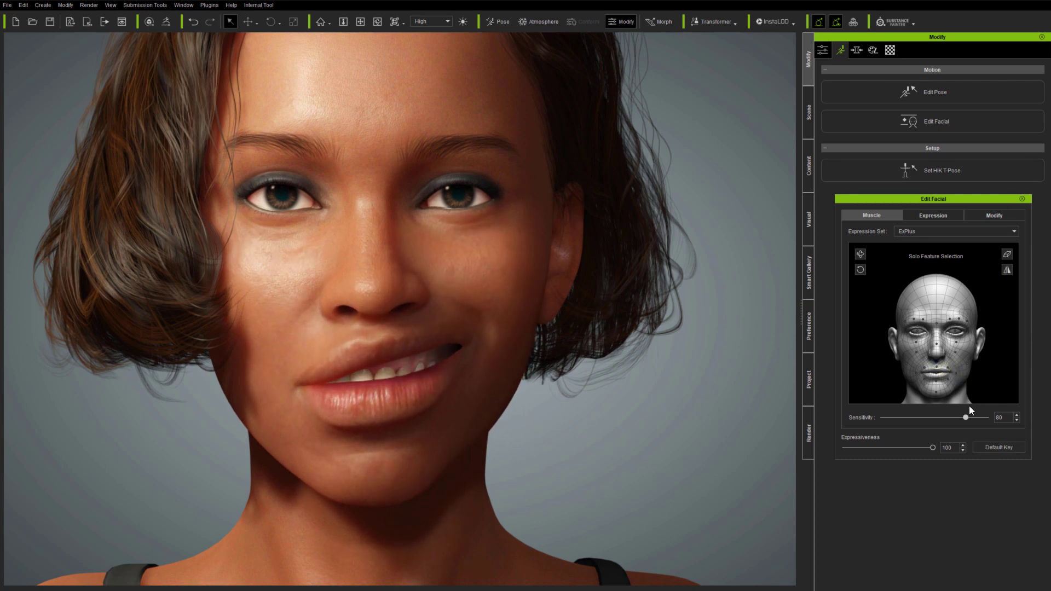
{"action": "left_click_drag", "start_coordinate": [939, 391], "coordinate": [1009, 376]}
{"action": "left_click_drag", "start_coordinate": [958, 340], "coordinate": [1010, 367]}
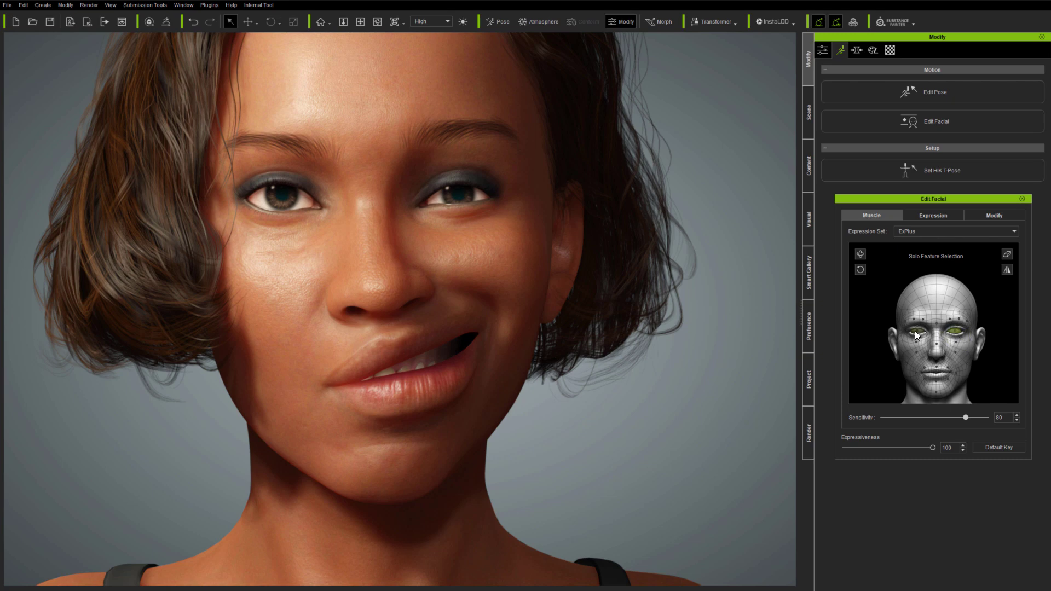
Step: Turn the eyes and head to the side, restore the default face, try the lower cheek muscle and reset again
{"action": "left_click_drag", "start_coordinate": [916, 332], "coordinate": [1008, 376]}
{"action": "left_click", "coordinate": [858, 256]}
{"action": "left_click_drag", "start_coordinate": [872, 348], "coordinate": [890, 344]}
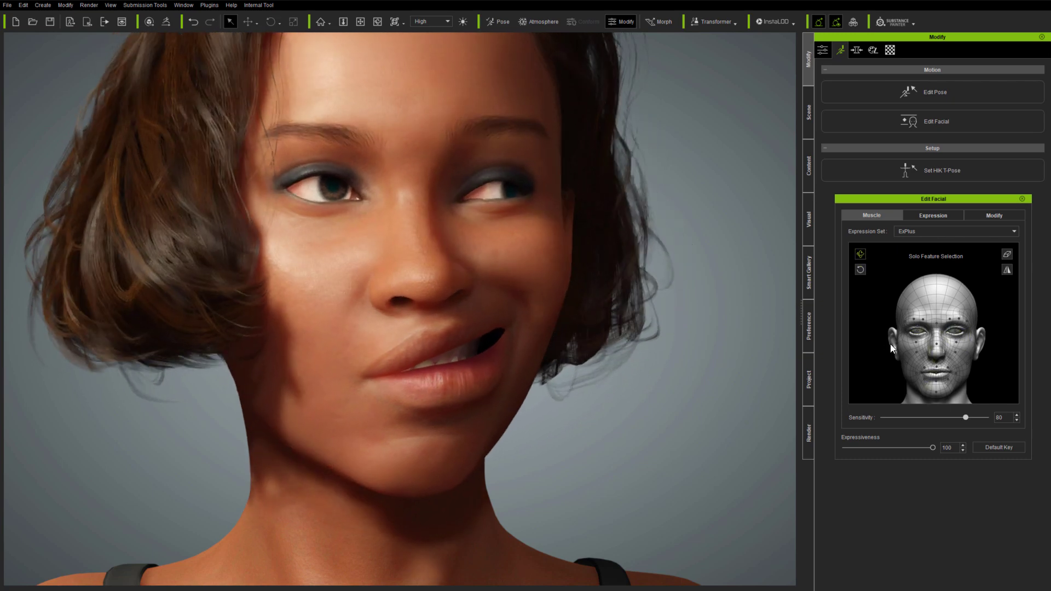
{"action": "left_click", "coordinate": [1000, 448]}
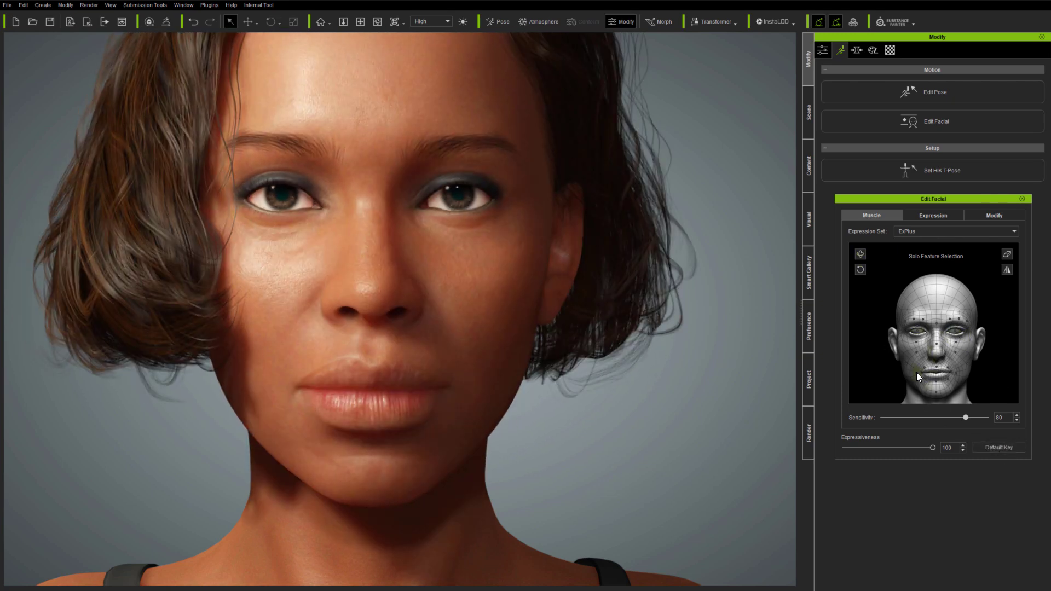
{"action": "left_click_drag", "start_coordinate": [962, 375], "coordinate": [876, 372]}
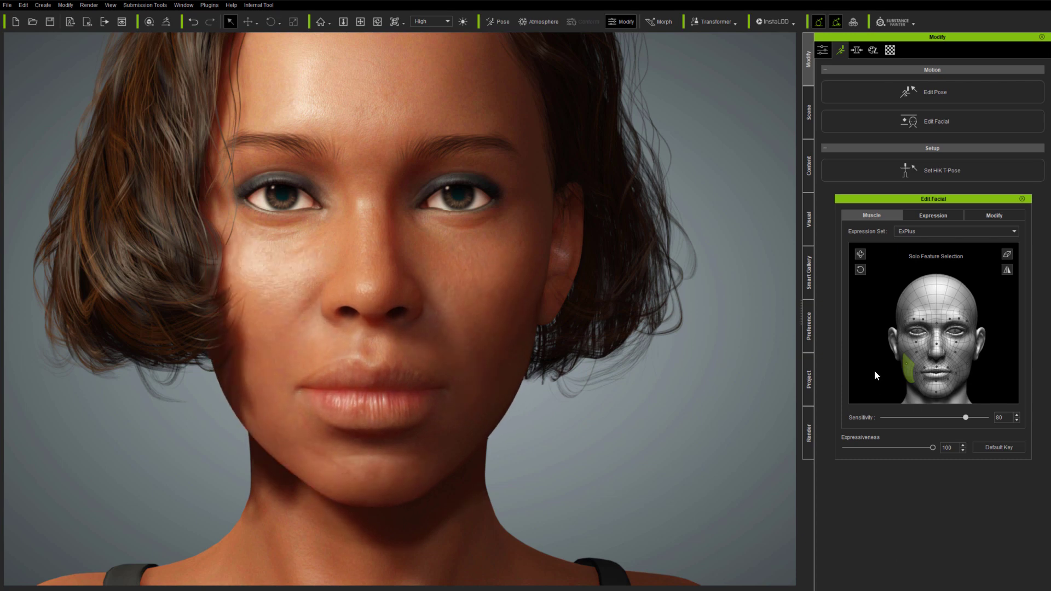
{"action": "left_click", "coordinate": [990, 446]}
Step: Set the expression set to ExPlus_Tongue, try a single brow muscle and restore the default face
{"action": "left_click", "coordinate": [949, 231]}
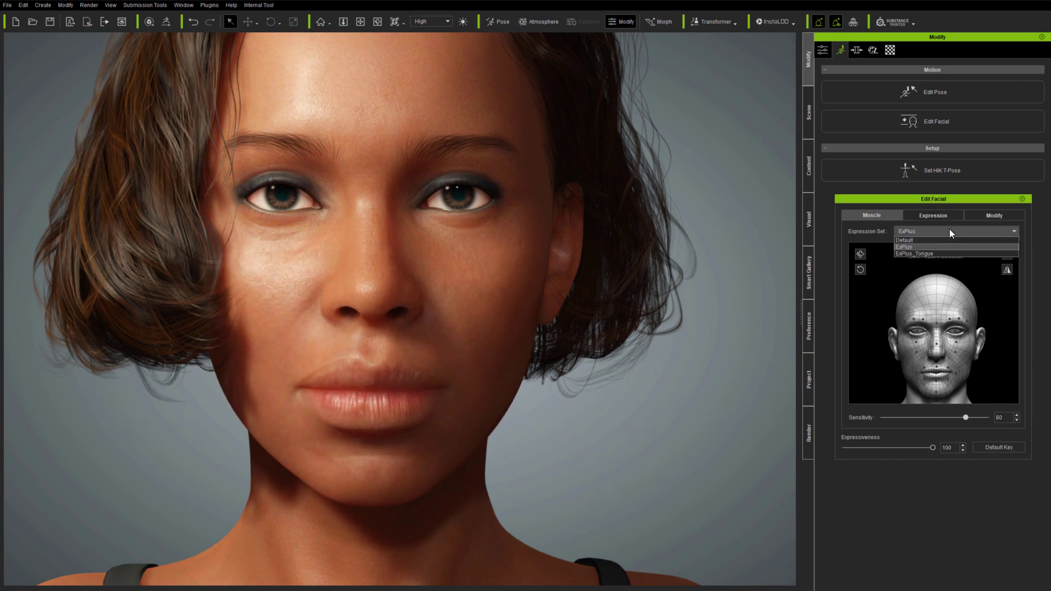
{"action": "left_click", "coordinate": [942, 250]}
{"action": "left_click_drag", "start_coordinate": [960, 323], "coordinate": [960, 317]}
{"action": "left_click", "coordinate": [1004, 446]}
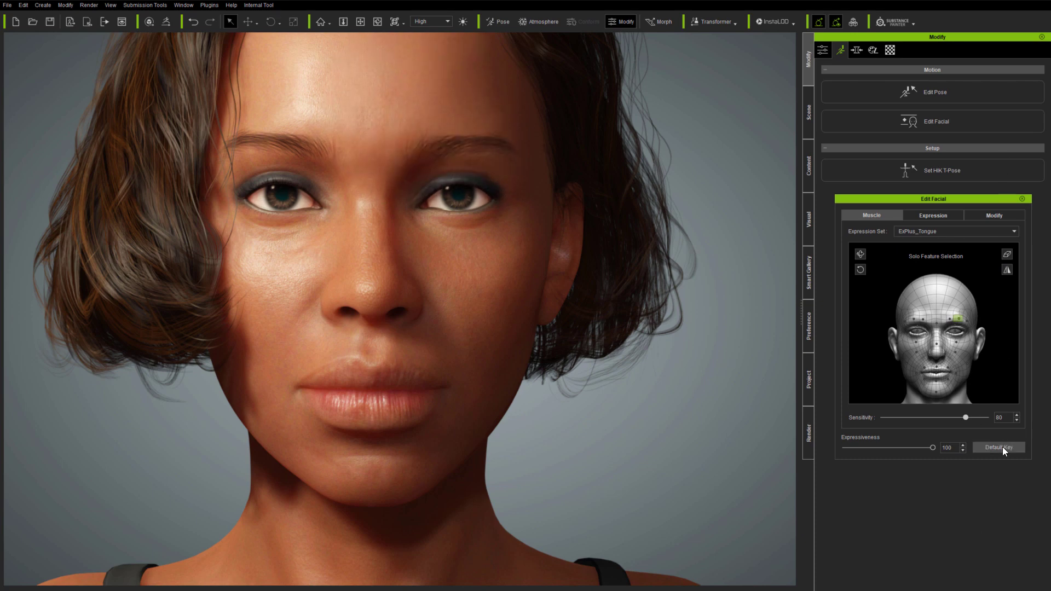
Step: Push the tongue out between the closed lips with the mouth muscle, and pull it back in
{"action": "middle_click_drag", "start_coordinate": [623, 424], "coordinate": [626, 400]}
{"action": "right_click_drag", "start_coordinate": [715, 459], "coordinate": [618, 479]}
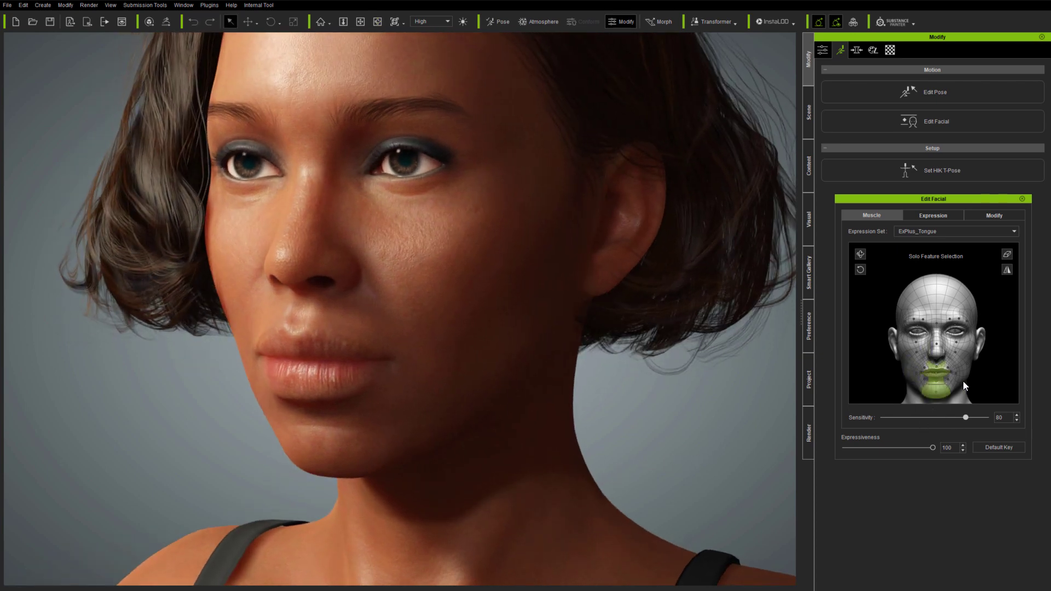
{"action": "left_click", "coordinate": [995, 382]}
{"action": "left_click_drag", "start_coordinate": [993, 355], "coordinate": [983, 511]}
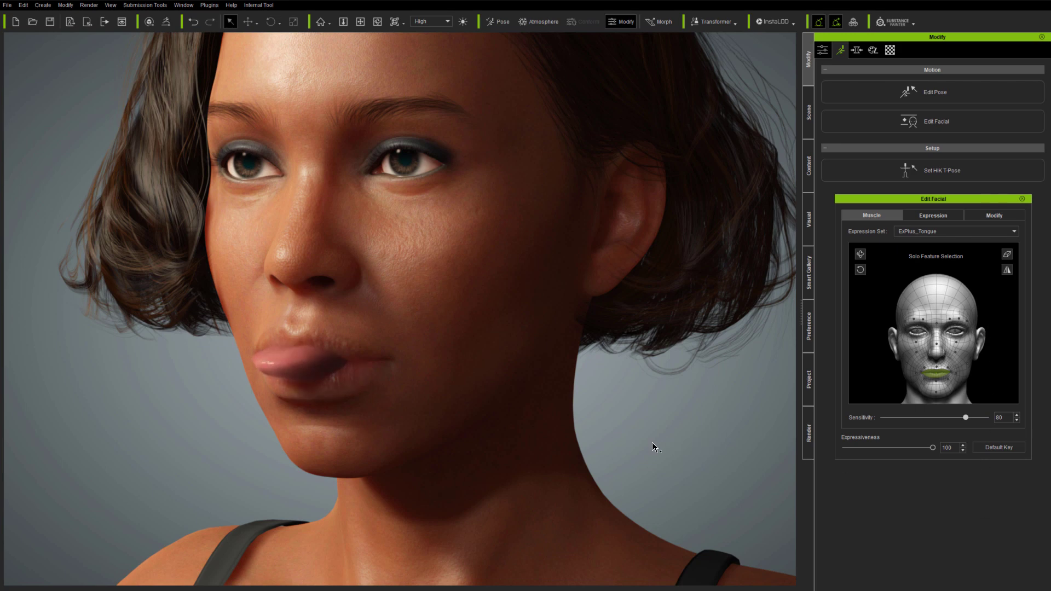
{"action": "left_click_drag", "start_coordinate": [590, 439], "coordinate": [690, 436], "text": "alt"}
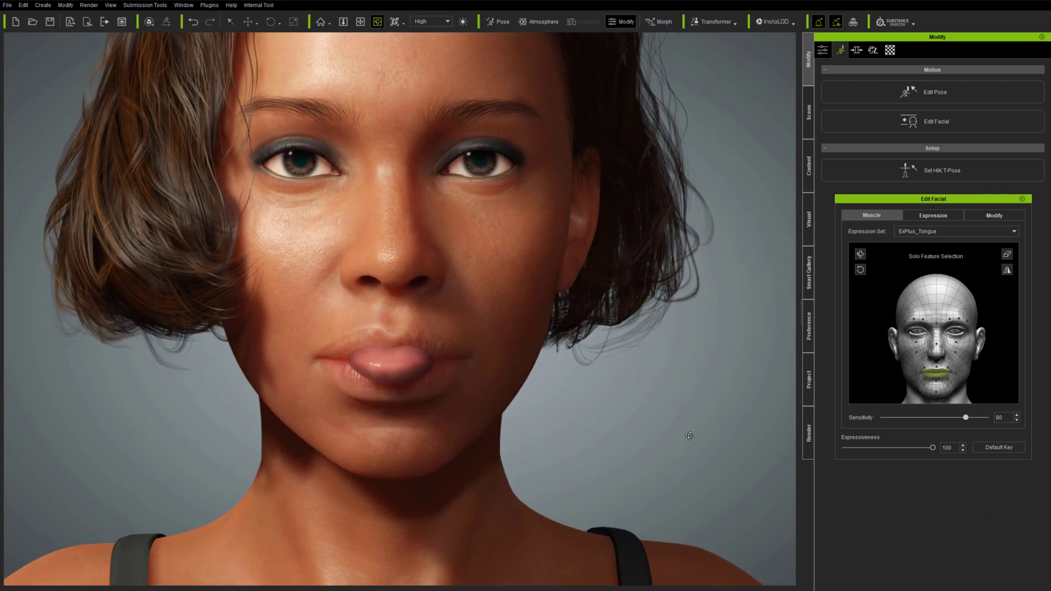
{"action": "left_click_drag", "start_coordinate": [997, 369], "coordinate": [995, 276]}
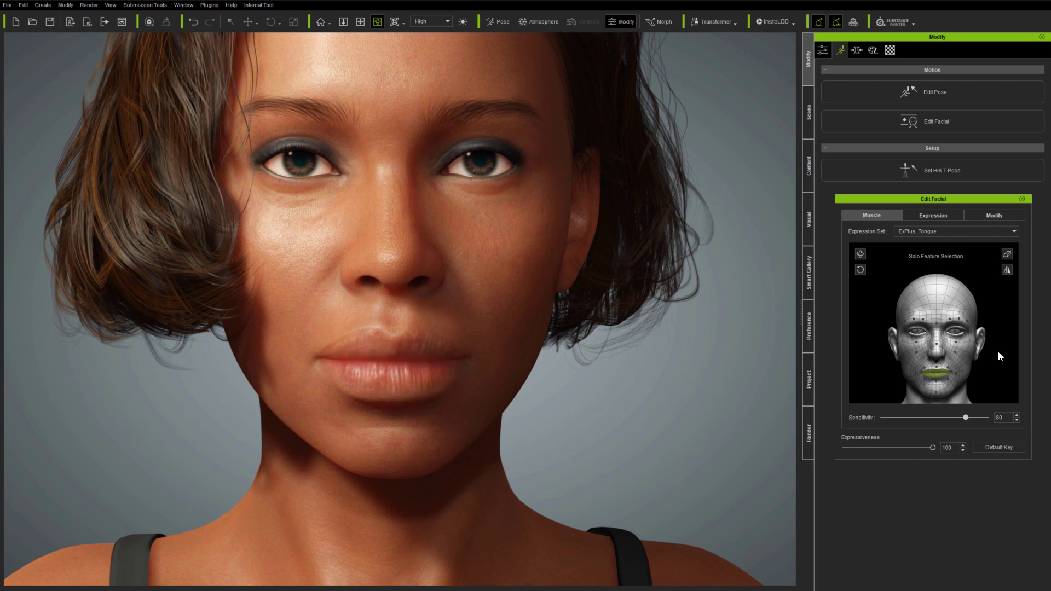
{"action": "left_click_drag", "start_coordinate": [998, 356], "coordinate": [984, 284]}
Step: Open the jaw with the chin muscle, and extend and bend the tongue downward with the lip muscles
{"action": "left_click_drag", "start_coordinate": [989, 378], "coordinate": [978, 419]}
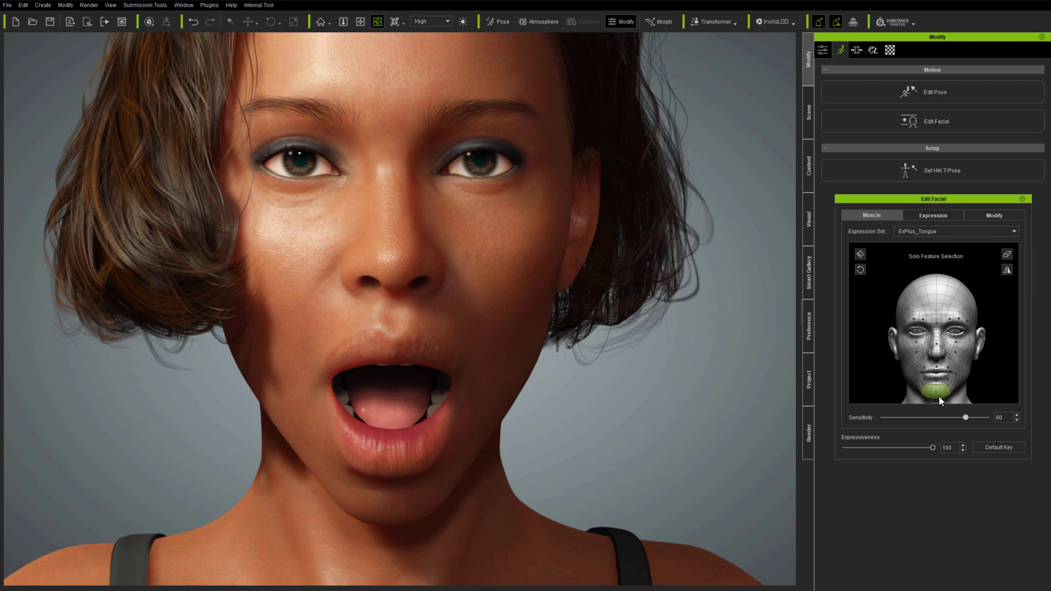
{"action": "left_click_drag", "start_coordinate": [991, 357], "coordinate": [998, 465]}
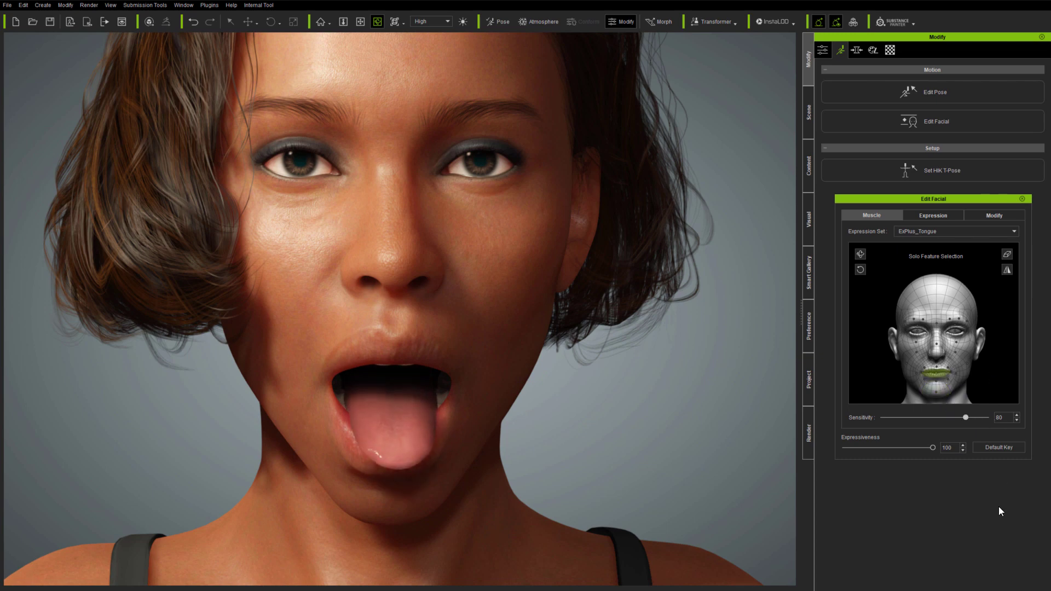
{"action": "left_click_drag", "start_coordinate": [999, 507], "coordinate": [919, 481]}
{"action": "left_click_drag", "start_coordinate": [870, 388], "coordinate": [975, 361]}
{"action": "right_click_drag", "start_coordinate": [666, 425], "coordinate": [820, 396]}
{"action": "left_click_drag", "start_coordinate": [996, 286], "coordinate": [1006, 513]}
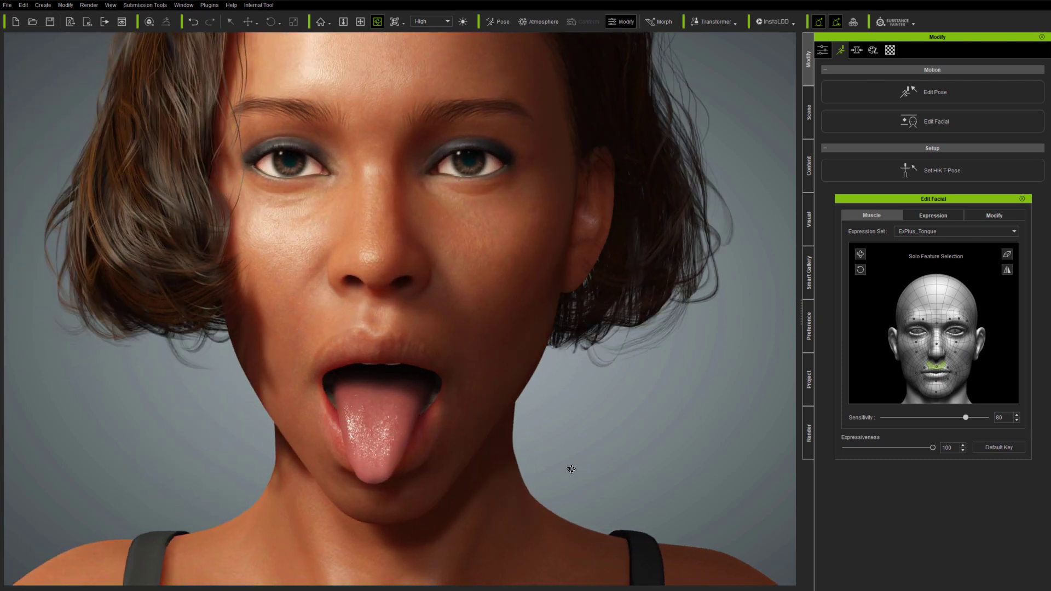
Step: With the mouth partly open, stick the tongue out and down using the lip muscles, and retract it after trying the cheek muscle
{"action": "left_click_drag", "start_coordinate": [1000, 449], "coordinate": [985, 544]}
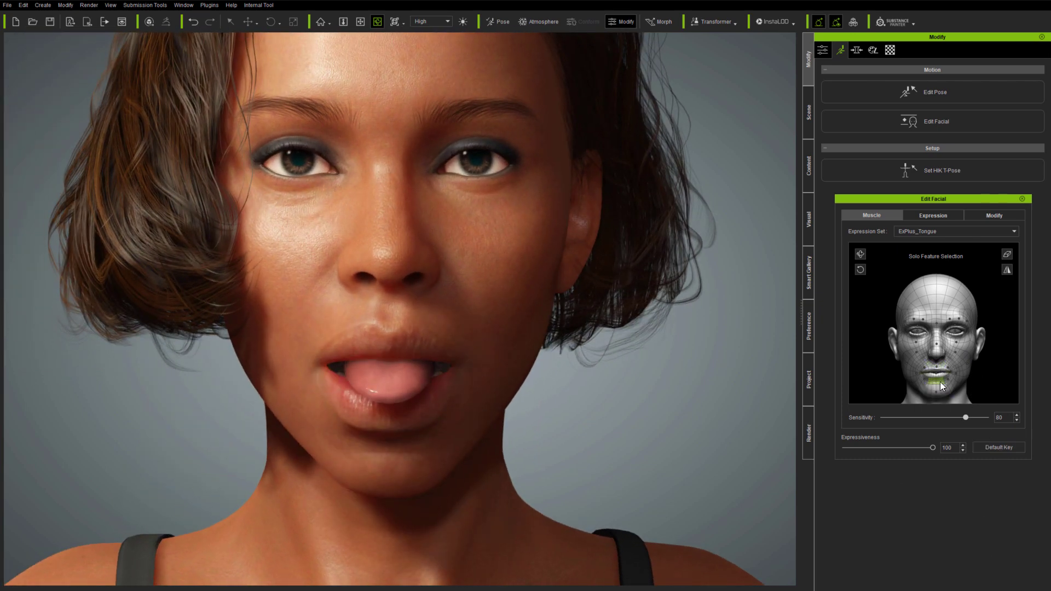
{"action": "left_click_drag", "start_coordinate": [940, 382], "coordinate": [988, 500]}
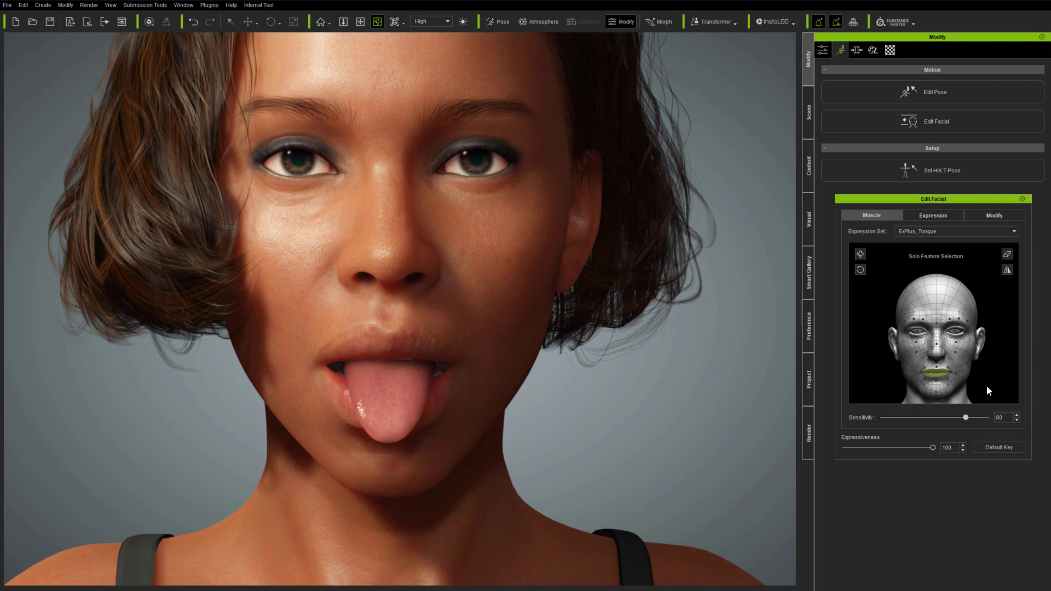
{"action": "left_click_drag", "start_coordinate": [987, 385], "coordinate": [937, 414]}
{"action": "mouse_move", "coordinate": [926, 369]}
{"action": "left_mouse_down"}
{"action": "mouse_move", "coordinate": [969, 360]}
{"action": "mouse_move", "coordinate": [919, 371]}
{"action": "left_mouse_up"}
{"action": "left_click_drag", "start_coordinate": [986, 393], "coordinate": [943, 392]}
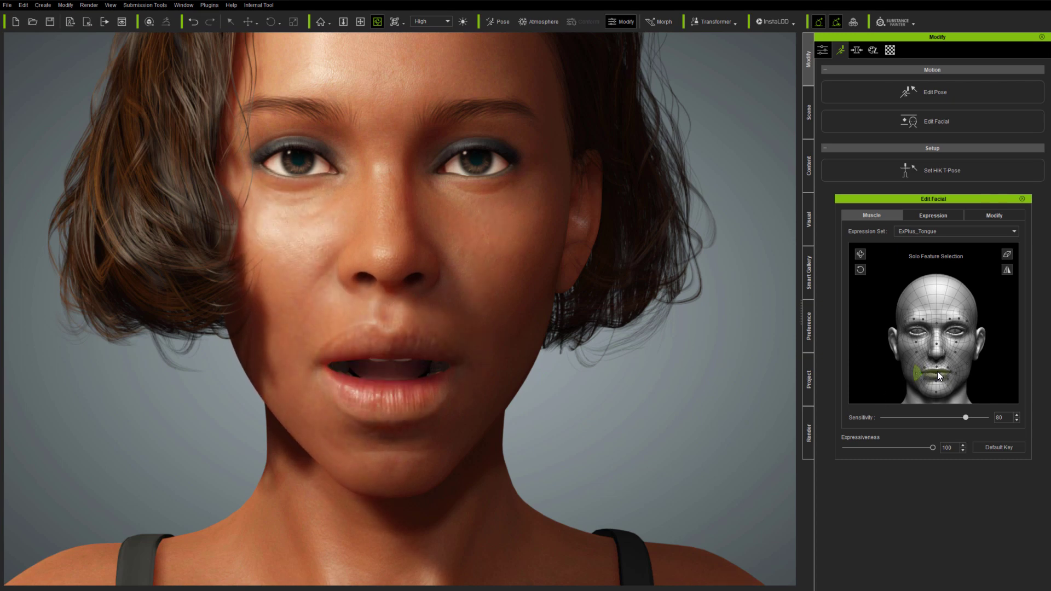
Step: Show the 11-ExPlus Tongue expression style, preview the 2_Poke and 5_LickU presets, and apply 6_LickD
{"action": "left_click", "coordinate": [943, 215]}
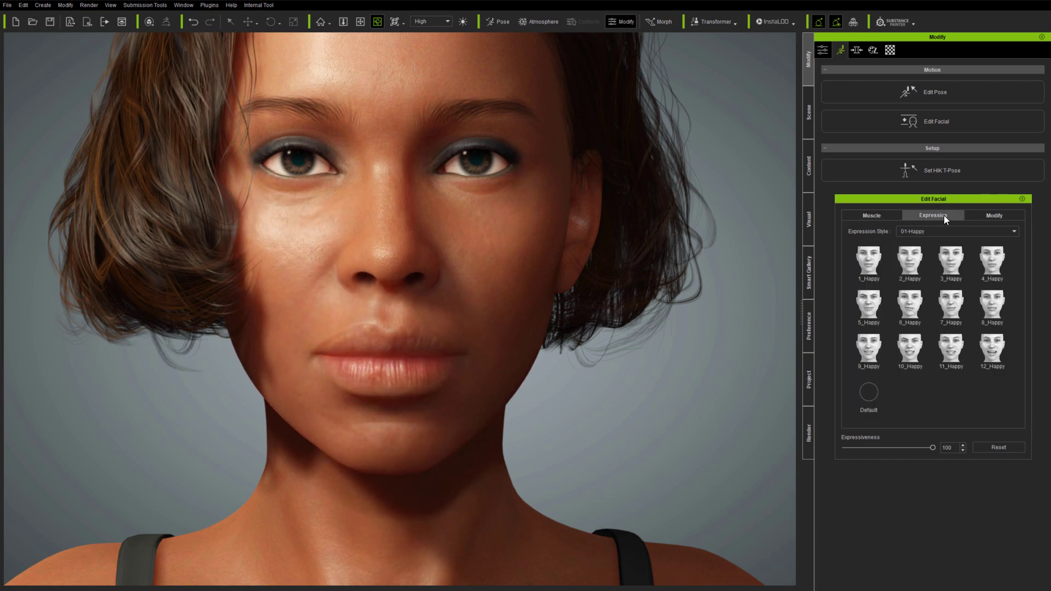
{"action": "left_click", "coordinate": [947, 231]}
{"action": "left_click", "coordinate": [938, 306]}
{"action": "left_click", "coordinate": [869, 262]}
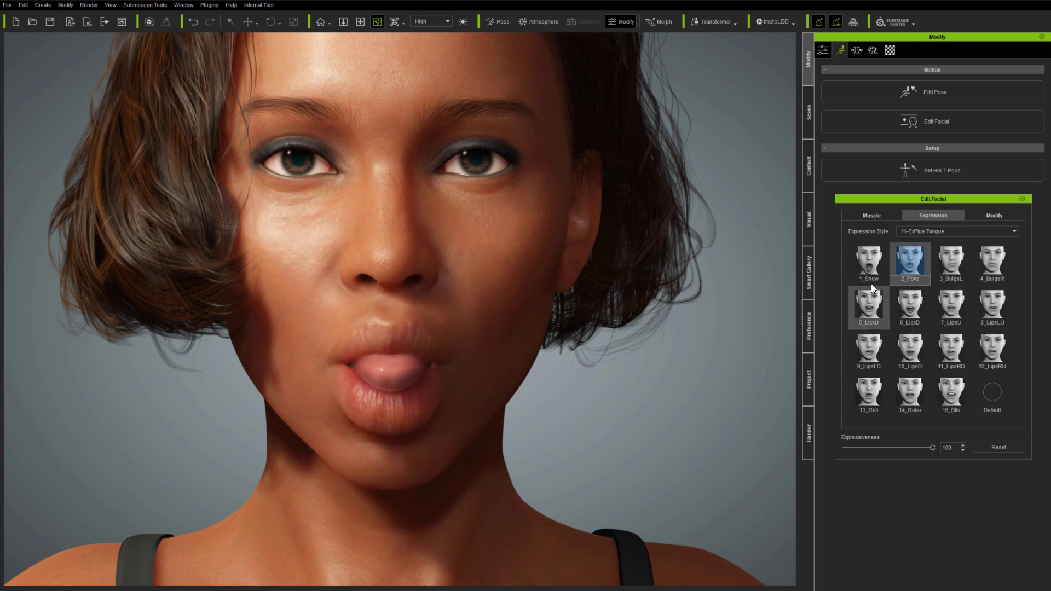
{"action": "left_click", "coordinate": [872, 306]}
{"action": "left_click", "coordinate": [911, 305]}
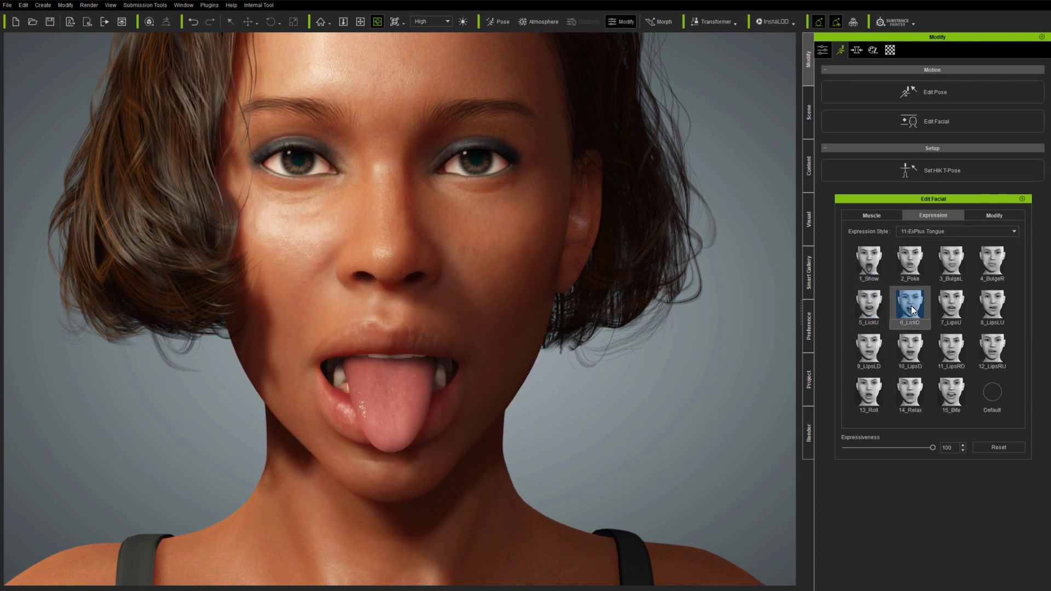
Step: Adjust the tongue tip with the upper-lip muscle, and set T08_Tongue_Width to 100 and T09_Tongue_Thickness to 54
{"action": "left_click", "coordinate": [879, 214]}
{"action": "left_click_drag", "start_coordinate": [934, 382], "coordinate": [972, 359]}
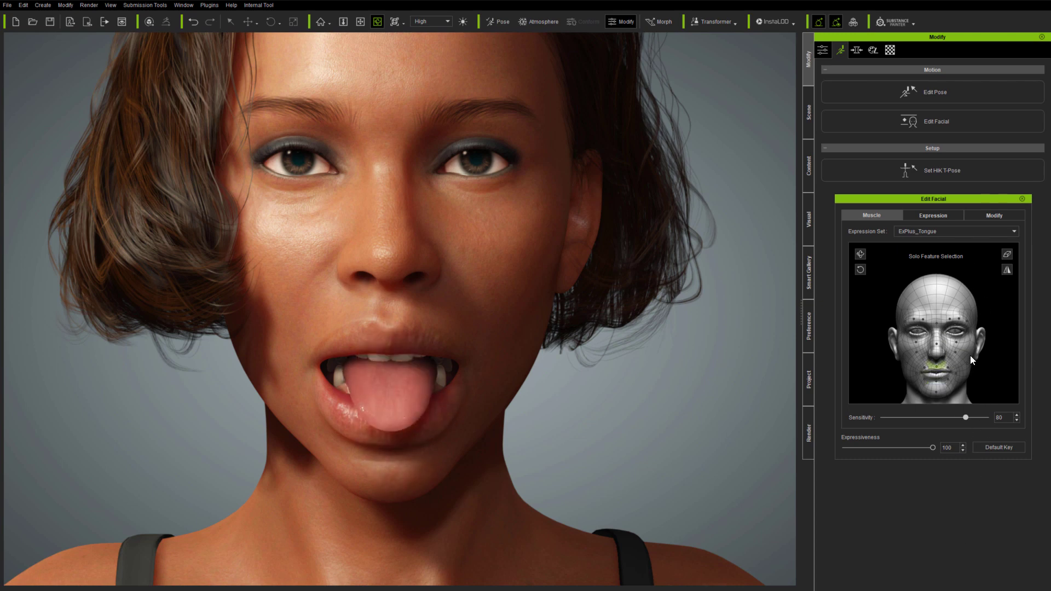
{"action": "left_click", "coordinate": [993, 215]}
{"action": "left_click", "coordinate": [1005, 238]}
{"action": "scroll", "coordinate": [1017, 327], "scroll_direction": "down", "scroll_amount": 5}
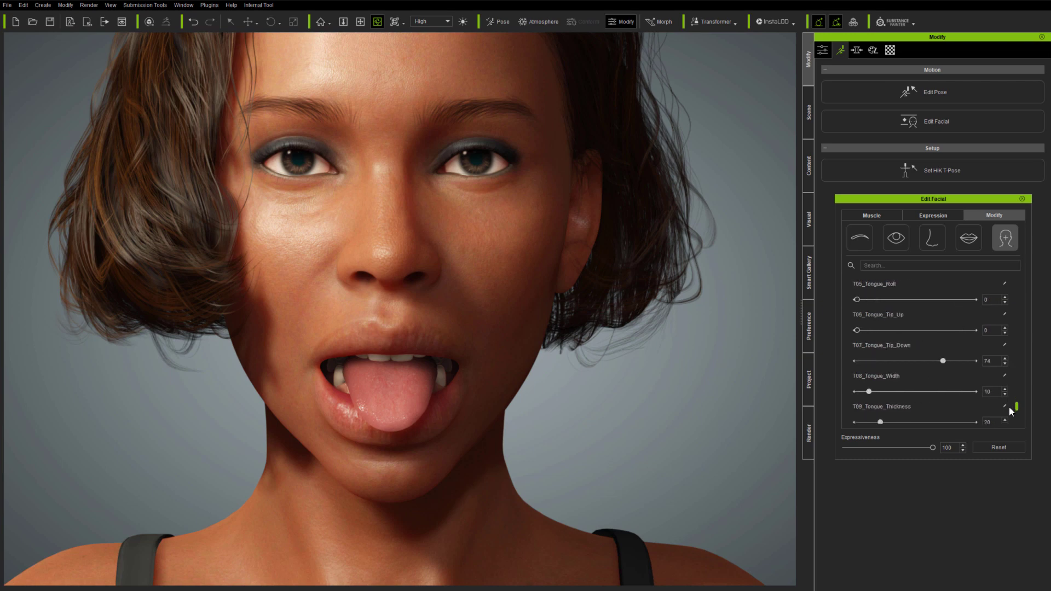
{"action": "mouse_move", "coordinate": [1009, 408]}
{"action": "left_mouse_down"}
{"action": "mouse_move", "coordinate": [1010, 384]}
{"action": "mouse_move", "coordinate": [1008, 409]}
{"action": "left_mouse_up"}
{"action": "left_click_drag", "start_coordinate": [881, 391], "coordinate": [921, 392]}
{"action": "left_click_drag", "start_coordinate": [869, 360], "coordinate": [1000, 372]}
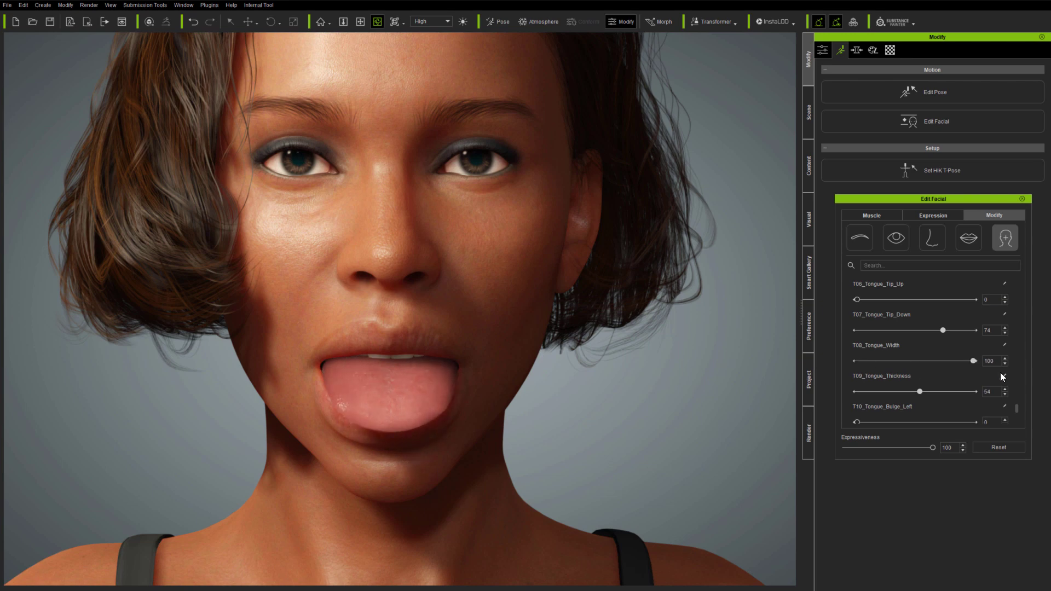
Step: Restore the default face in muscle editing, and move the mouth muscles on the bearded man's face
{"action": "left_click", "coordinate": [873, 215]}
{"action": "left_click", "coordinate": [998, 447]}
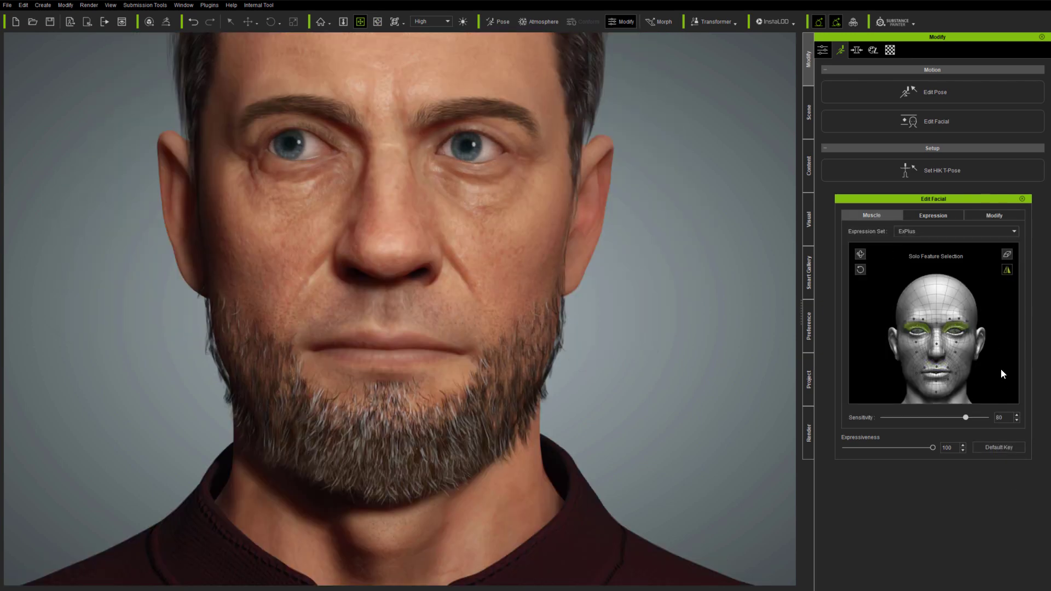
{"action": "left_click_drag", "start_coordinate": [956, 374], "coordinate": [999, 422]}
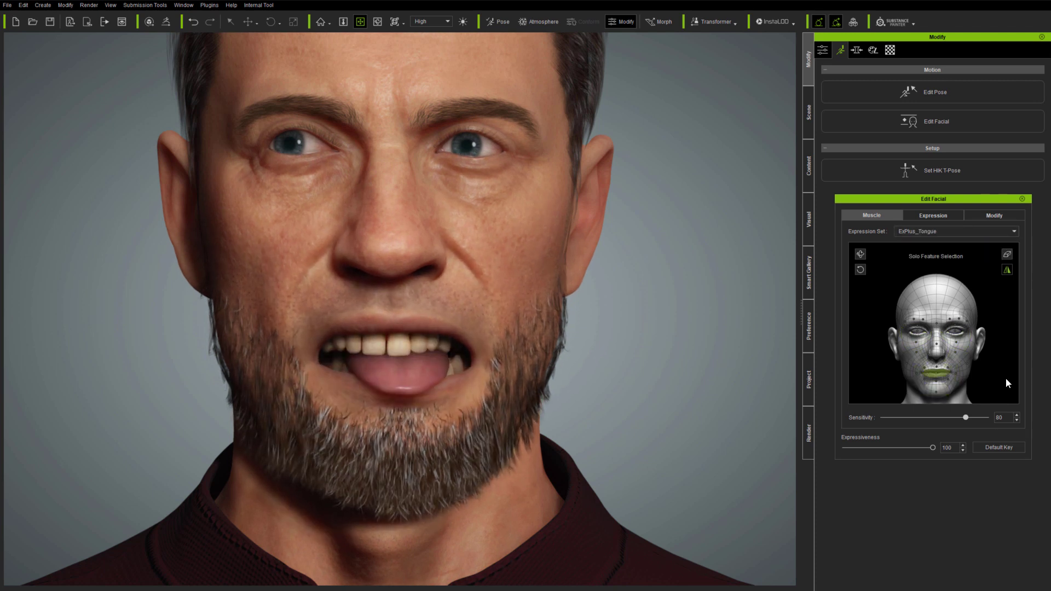
{"action": "left_click_drag", "start_coordinate": [1006, 378], "coordinate": [934, 362]}
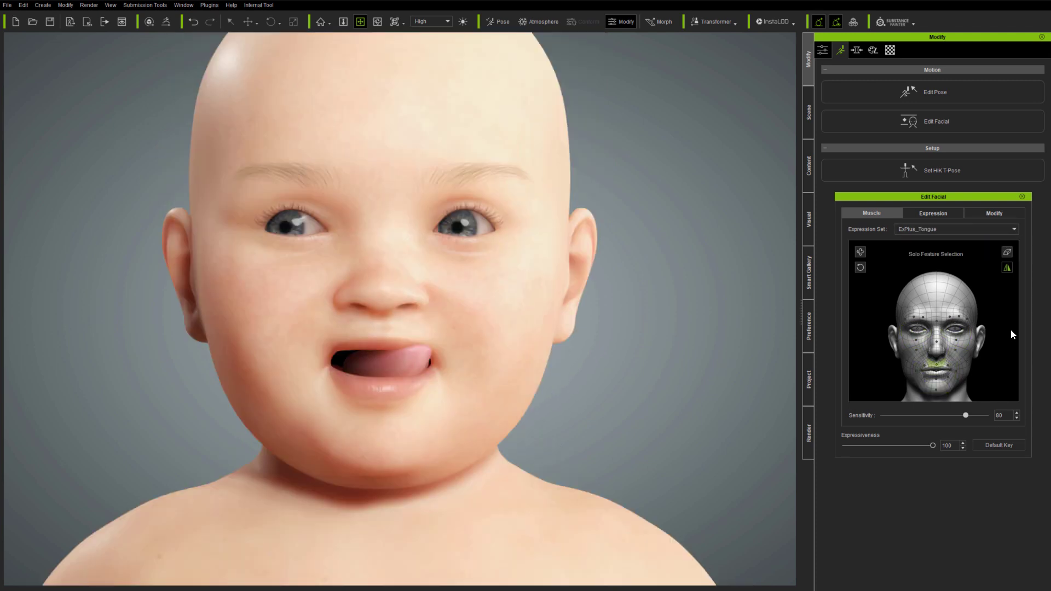
Step: Move the baby's tongue, switch its expression set to ExPlus, and form an open-mouthed smile with wide eyes
{"action": "left_click_drag", "start_coordinate": [1011, 329], "coordinate": [997, 303]}
{"action": "left_click", "coordinate": [935, 372]}
{"action": "left_click", "coordinate": [954, 331]}
{"action": "left_click", "coordinate": [954, 349]}
{"action": "left_click", "coordinate": [934, 230]}
{"action": "left_click", "coordinate": [932, 244]}
{"action": "left_click_drag", "start_coordinate": [936, 378], "coordinate": [966, 354]}
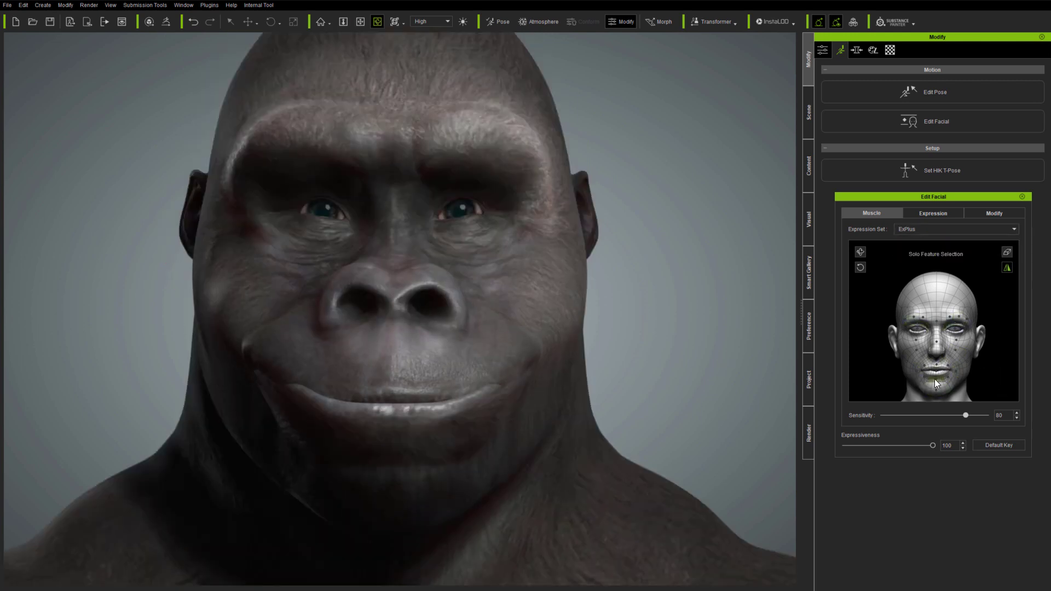
Step: Pose the gorilla's mouth and brow muscles, set its expression set to ExPlus_Tongue and stick the tongue out
{"action": "left_click_drag", "start_coordinate": [936, 373], "coordinate": [995, 421]}
{"action": "left_click_drag", "start_coordinate": [937, 322], "coordinate": [991, 342]}
{"action": "left_click", "coordinate": [960, 229]}
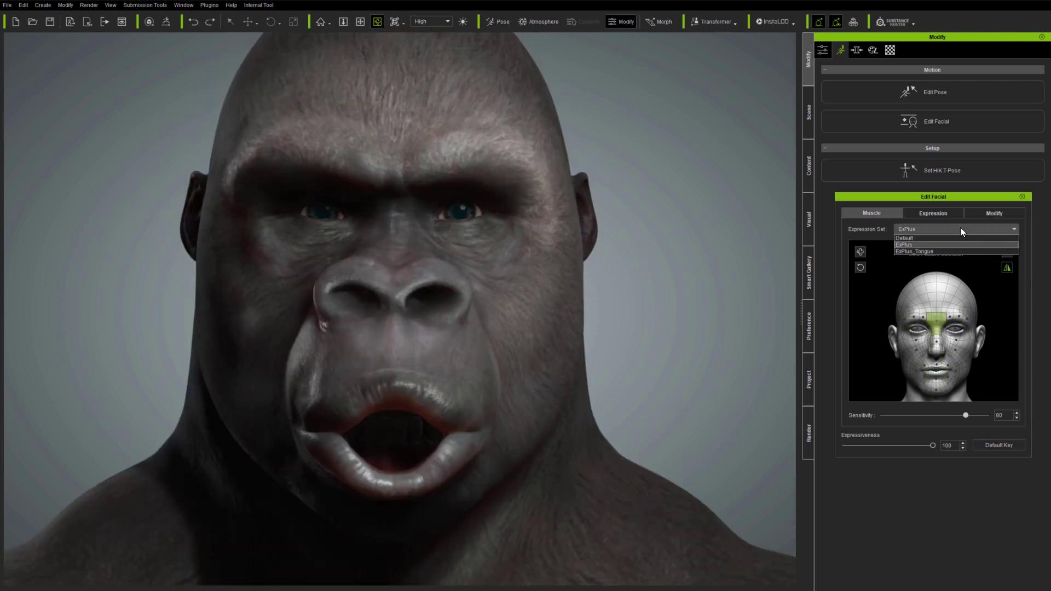
{"action": "left_click", "coordinate": [936, 251]}
{"action": "left_click_drag", "start_coordinate": [935, 372], "coordinate": [996, 386]}
{"action": "left_click_drag", "start_coordinate": [351, 322], "coordinate": [553, 328]}
{"action": "scroll", "coordinate": [553, 329], "scroll_direction": "up", "scroll_amount": 3}
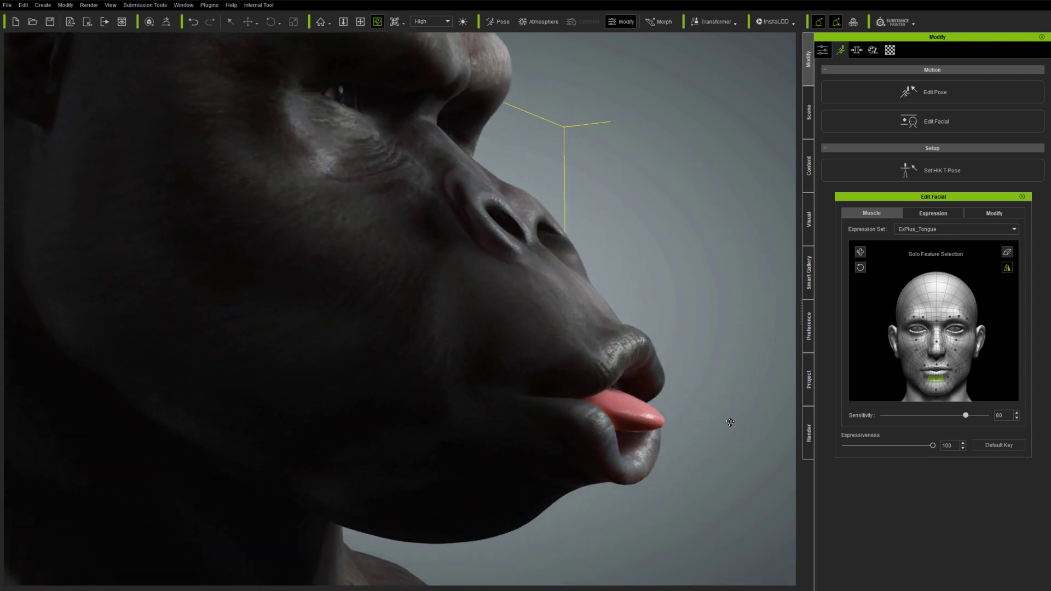
Step: Find the tongue sliders among the gorilla's custom expression sliders and adjust the tongue's shape
{"action": "left_click", "coordinate": [994, 213]}
{"action": "left_click_drag", "start_coordinate": [1016, 282], "coordinate": [1015, 398]}
{"action": "scroll", "coordinate": [1016, 400], "scroll_direction": "down", "scroll_amount": 3}
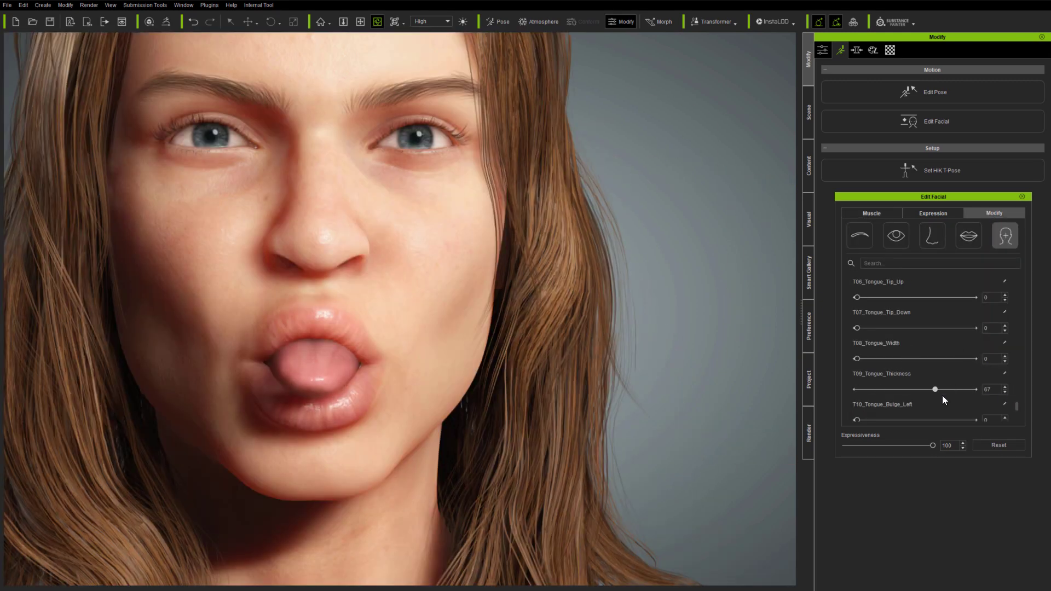
{"action": "left_click_drag", "start_coordinate": [941, 395], "coordinate": [962, 390]}
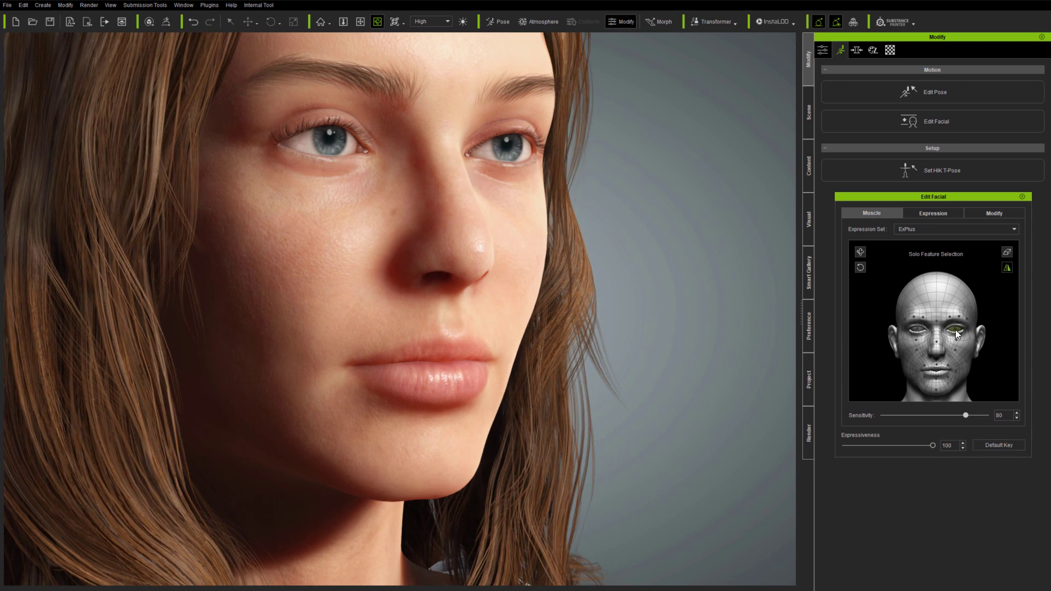
Step: Pose the long-haired woman's eyes and mouth, turn off symmetry, and adjust the eyelids and one outer brow separately
{"action": "left_click_drag", "start_coordinate": [956, 330], "coordinate": [993, 357]}
{"action": "left_click_drag", "start_coordinate": [937, 385], "coordinate": [892, 193]}
{"action": "left_click", "coordinate": [1007, 267]}
{"action": "left_click_drag", "start_coordinate": [917, 327], "coordinate": [871, 359]}
{"action": "left_click_drag", "start_coordinate": [956, 328], "coordinate": [988, 328]}
{"action": "left_click_drag", "start_coordinate": [914, 317], "coordinate": [878, 339]}
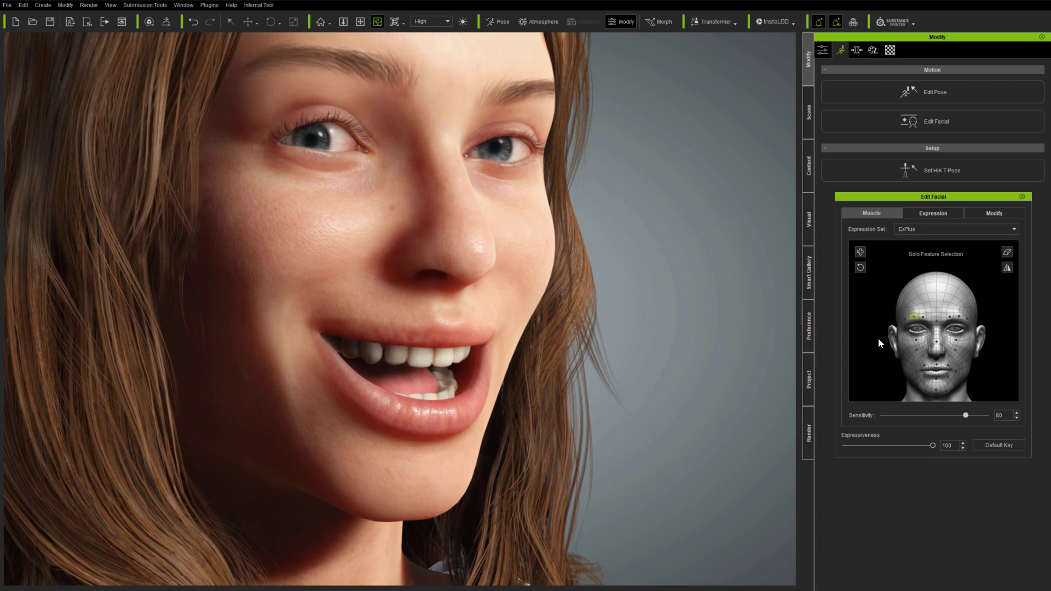